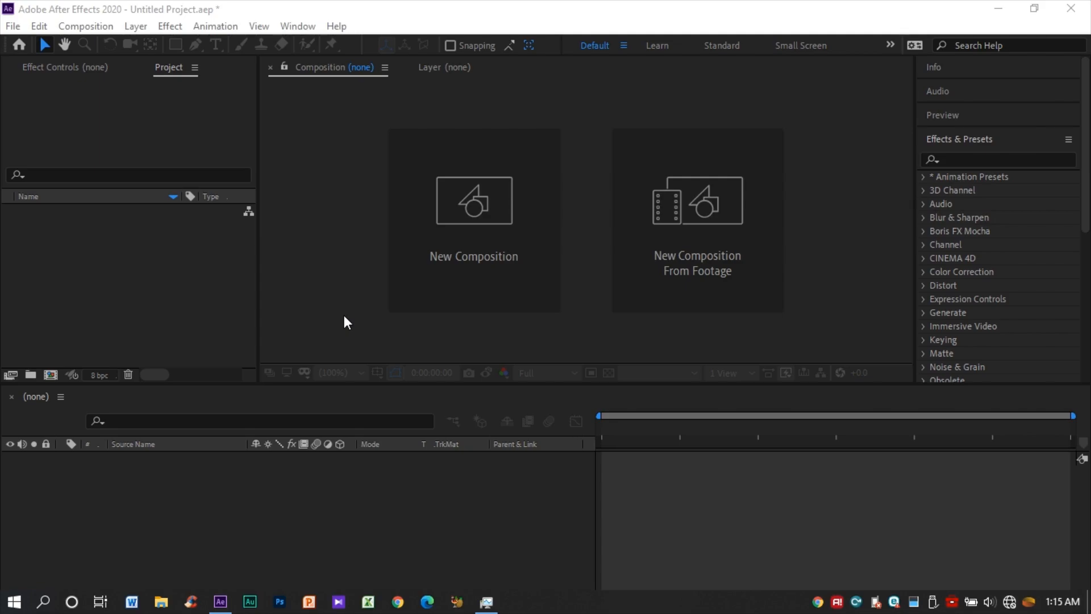
Import the audio file "Kuroba 星茶会轻快的钢琴RB.mp3" from the 004 Speed Fake folder into the project
{"action": "left_click", "coordinate": [326, 316]}
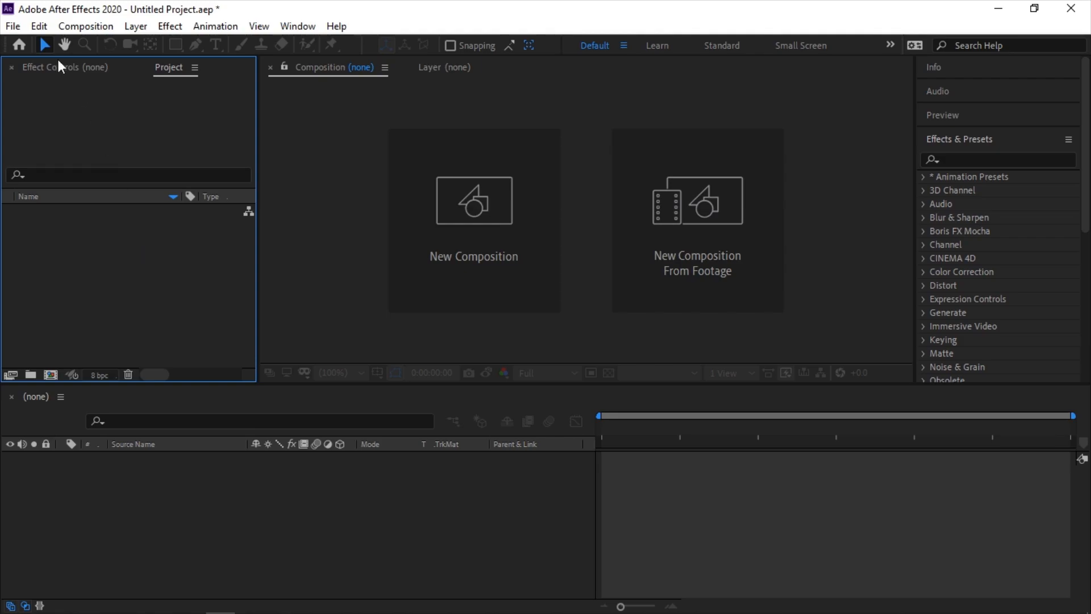
{"action": "left_click", "coordinate": [13, 26]}
{"action": "mouse_move", "coordinate": [71, 226]}
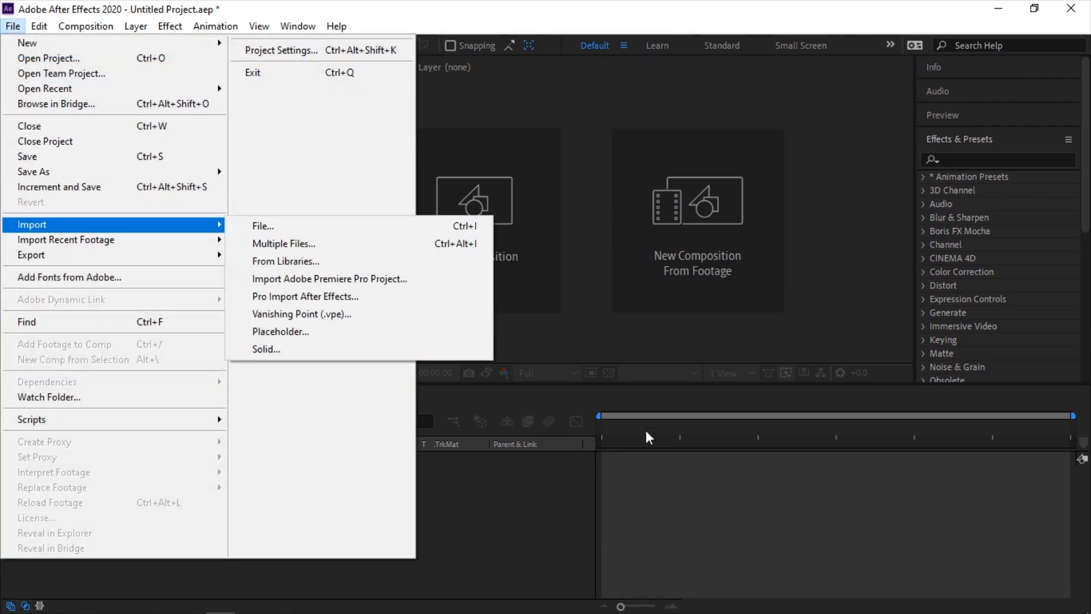
{"action": "left_click", "coordinate": [263, 226]}
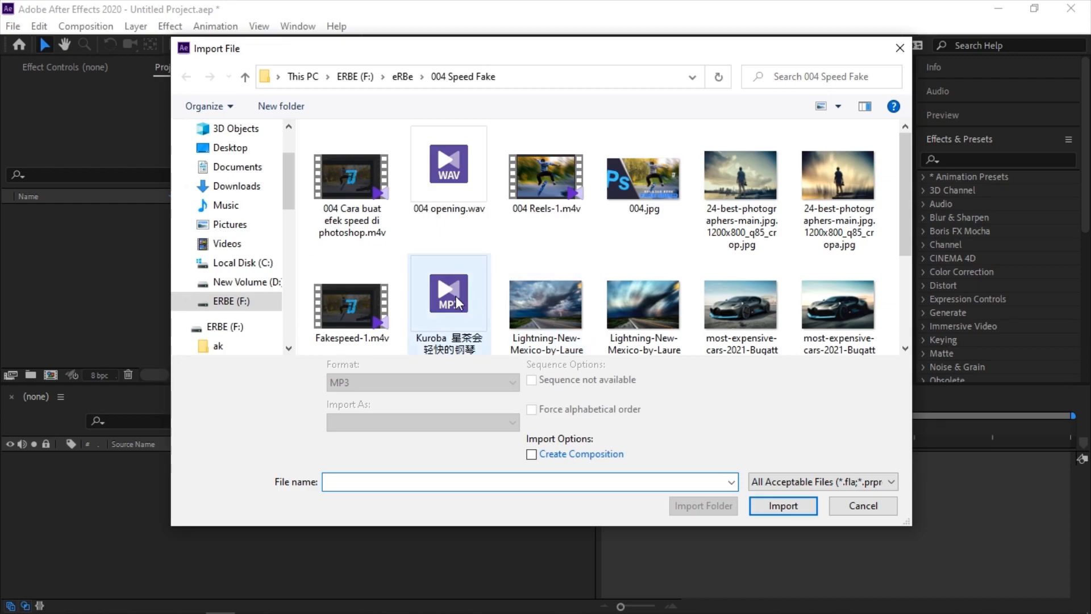
{"action": "left_click", "coordinate": [455, 295]}
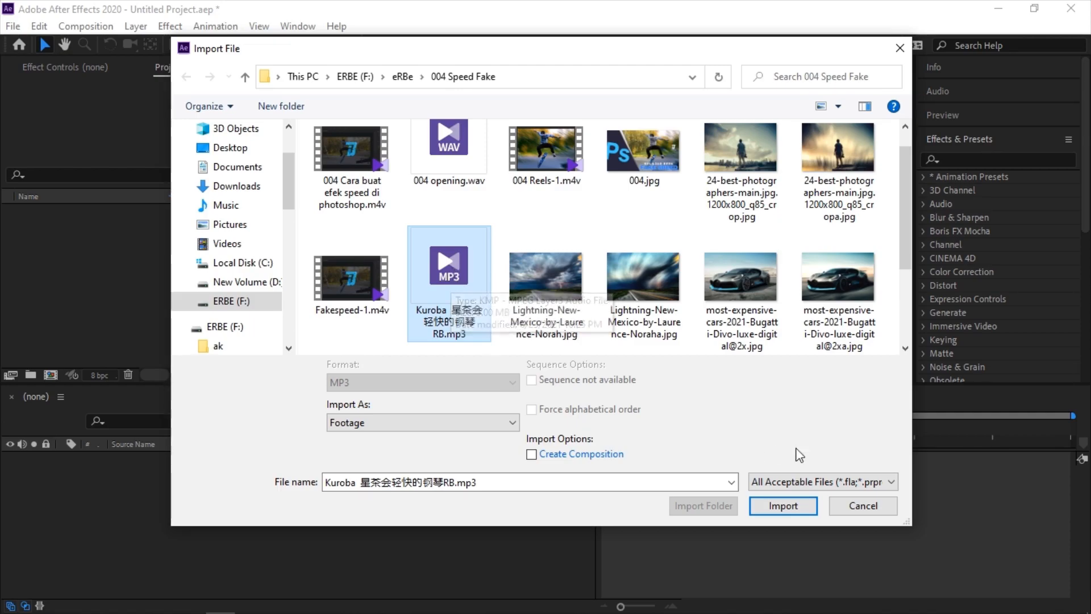
{"action": "left_click", "coordinate": [773, 504]}
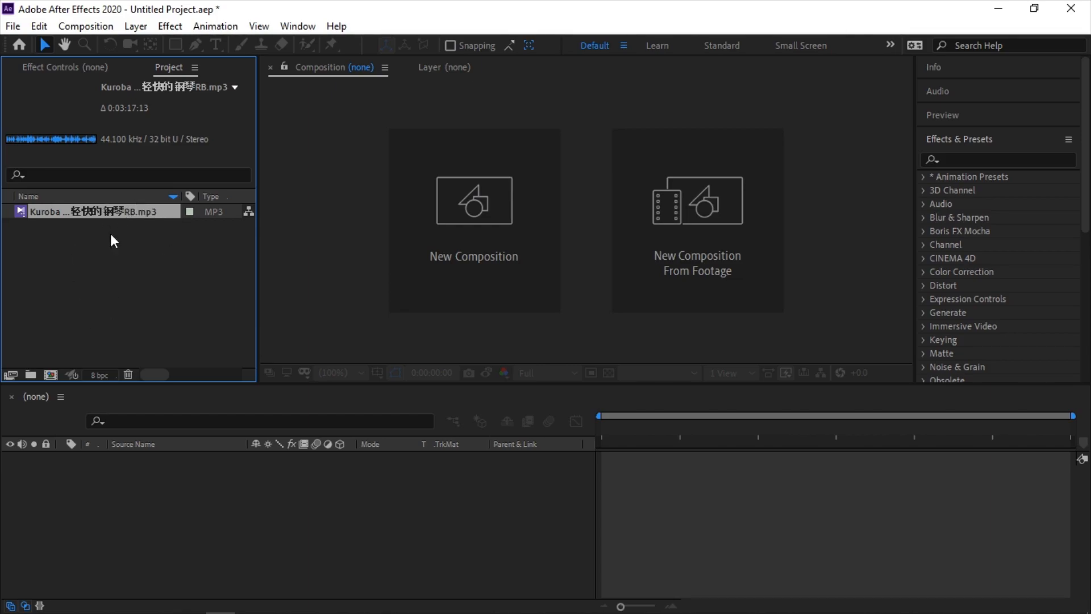
{"action": "left_click_drag", "start_coordinate": [108, 210], "coordinate": [111, 254]}
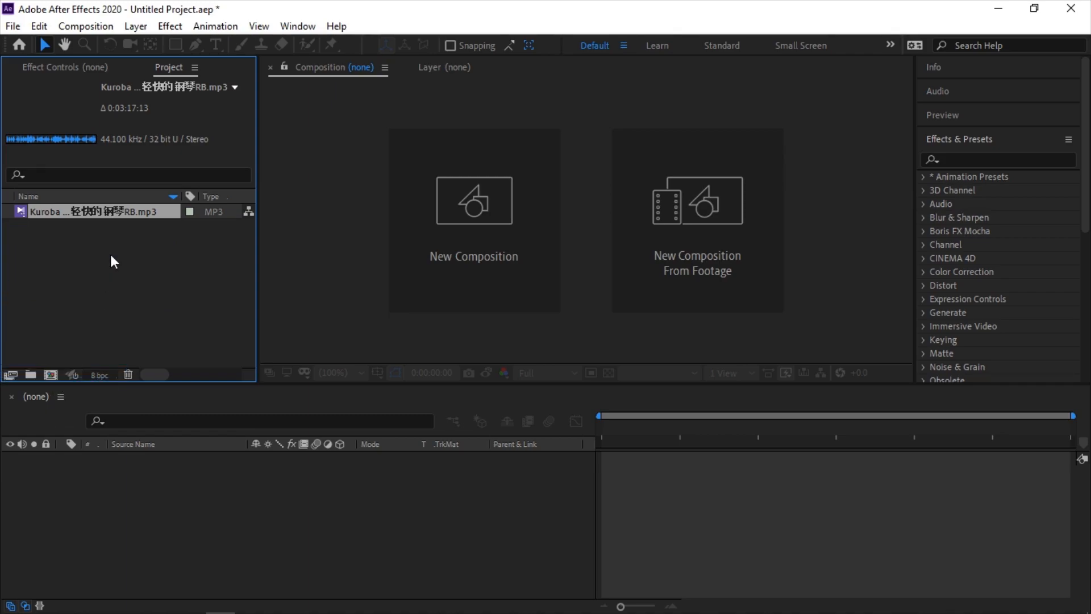
Start a new 1920 x 1080 composition and set its frame rate to 60 fps
{"action": "left_click", "coordinate": [90, 23]}
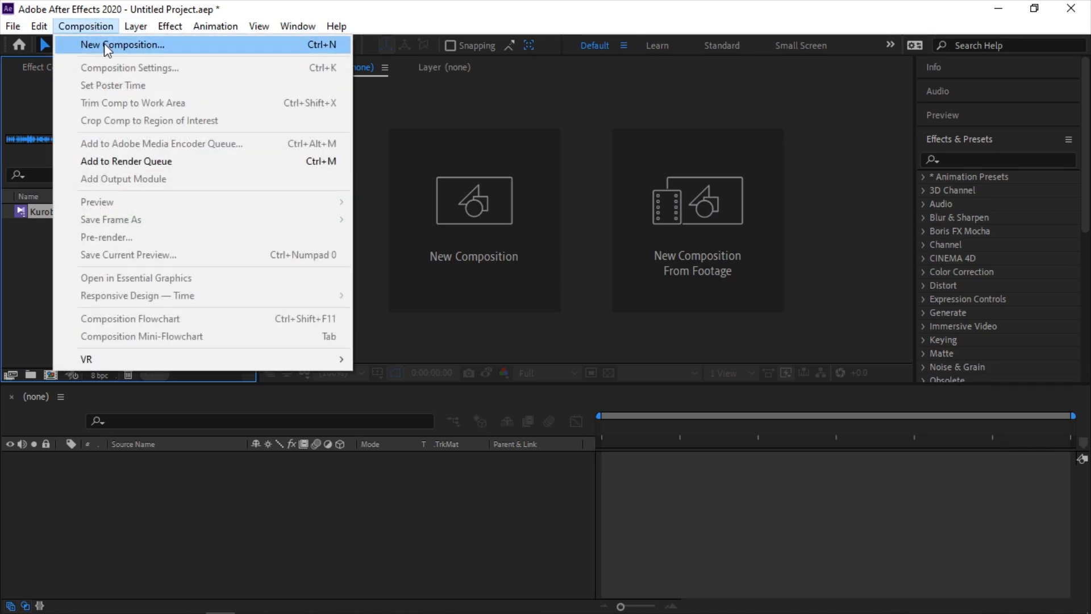
{"action": "left_click", "coordinate": [23, 267]}
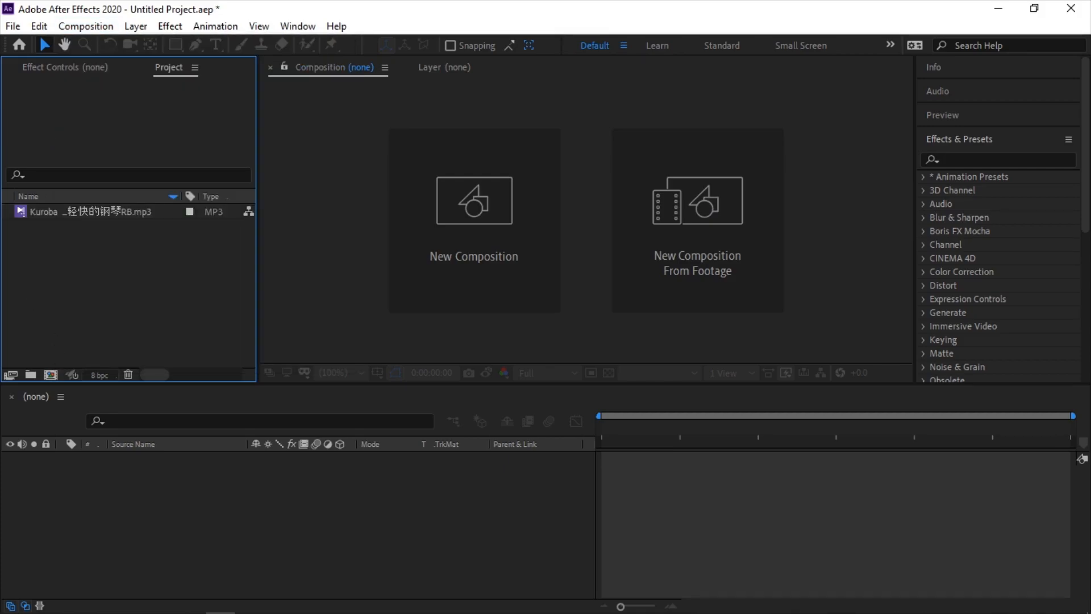
{"action": "left_click", "coordinate": [51, 375]}
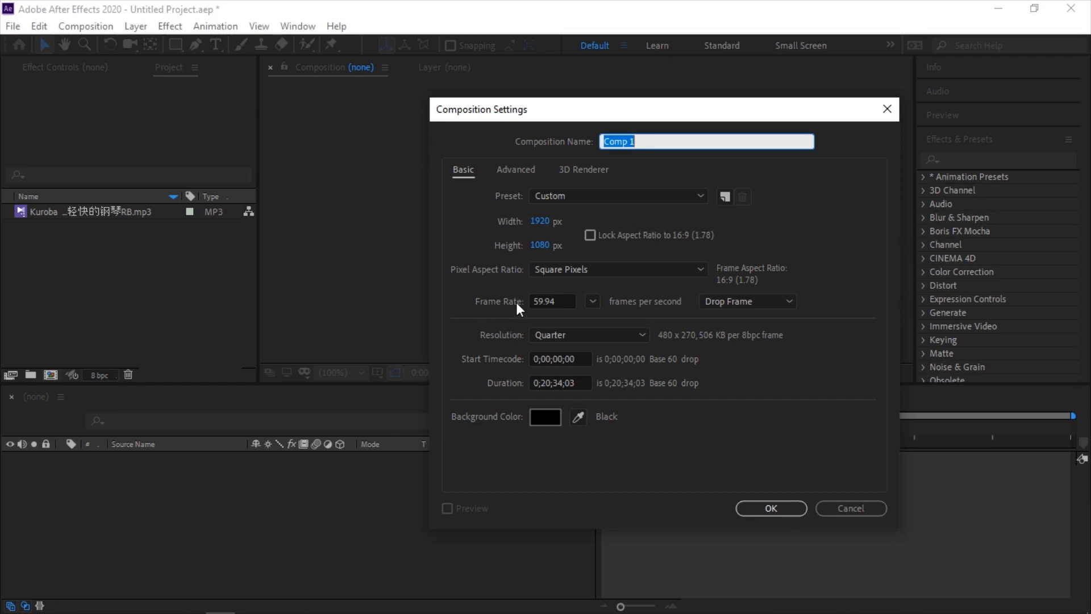
{"action": "left_click", "coordinate": [593, 301]}
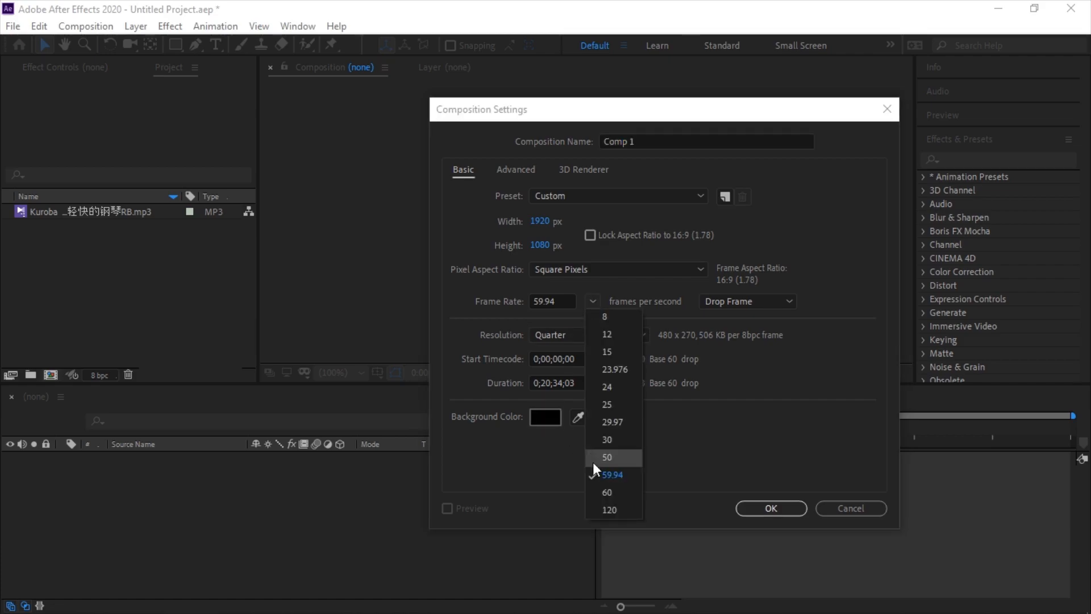
{"action": "left_click", "coordinate": [599, 491]}
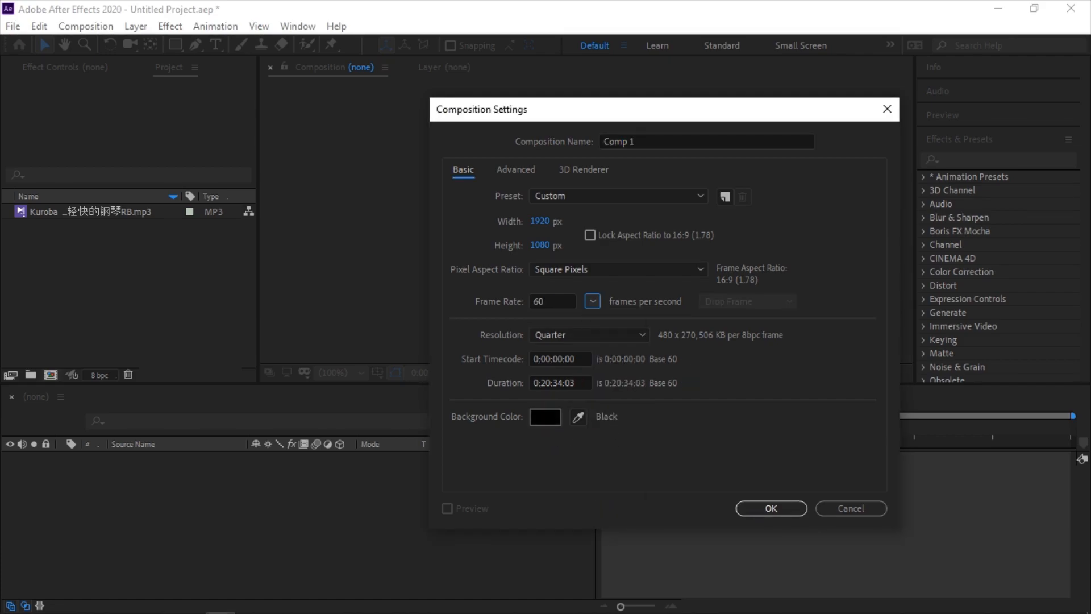
Set the new composition's duration to 0:20:00:00 and create it
{"action": "left_click", "coordinate": [576, 383]}
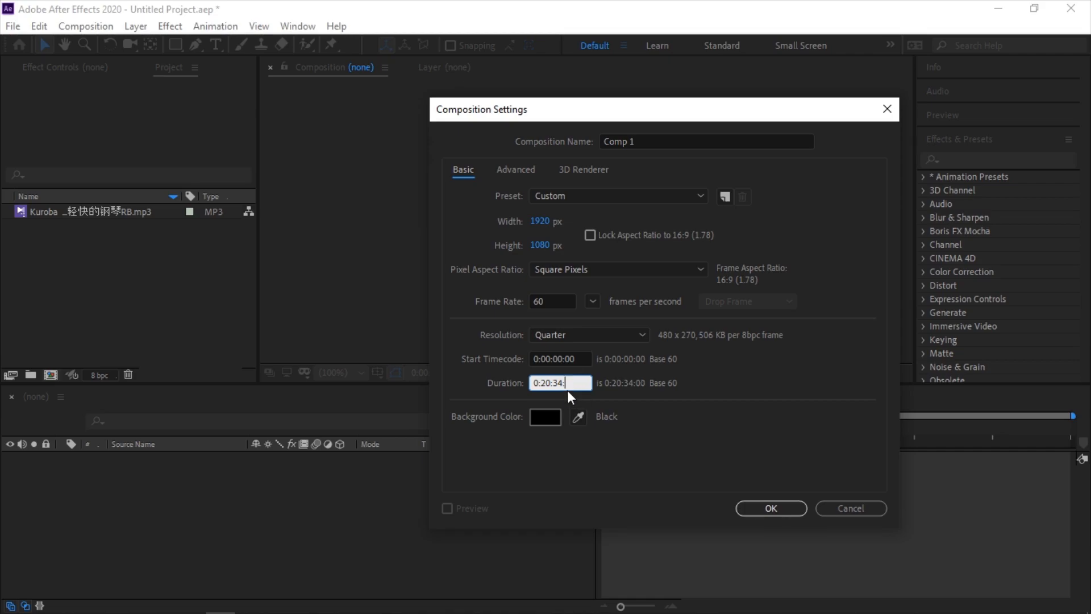
{"action": "type", "text": "00"}
{"action": "key", "text": "Left"}
{"action": "key", "text": "Left"}
{"action": "key", "text": "Left"}
{"action": "key", "text": "BackSpace"}
{"action": "key", "text": "BackSpace"}
{"action": "key", "text": "BackSpace"}
{"action": "type", "text": "00"}
{"action": "left_click", "coordinate": [770, 508]}
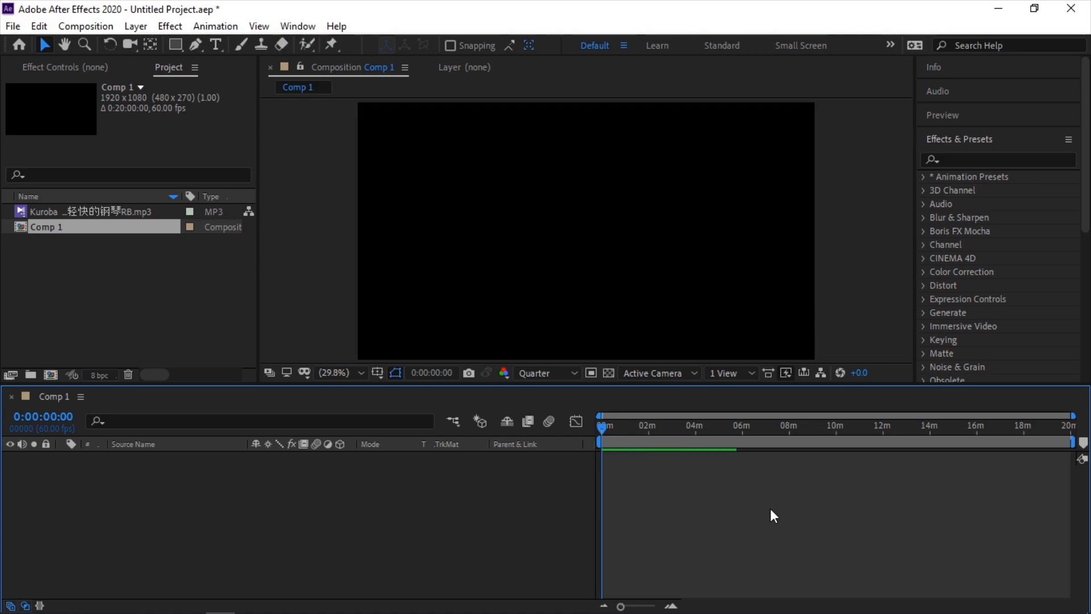
Add the imported MP3 to Comp 1's timeline as a layer starting at 0:00:00:00
{"action": "left_click", "coordinate": [67, 210]}
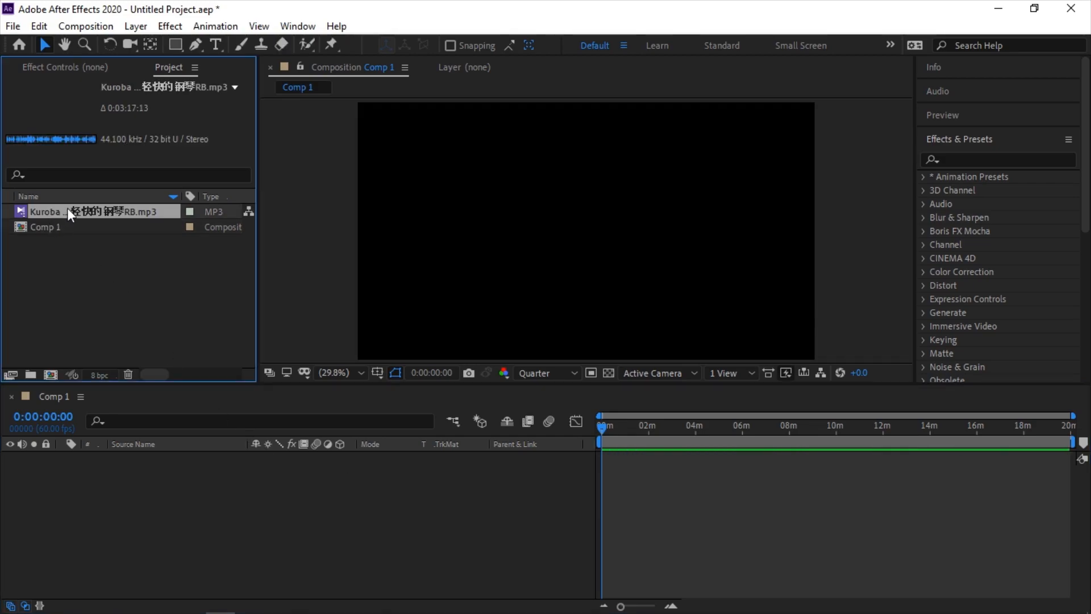
{"action": "left_click_drag", "start_coordinate": [78, 210], "coordinate": [168, 510]}
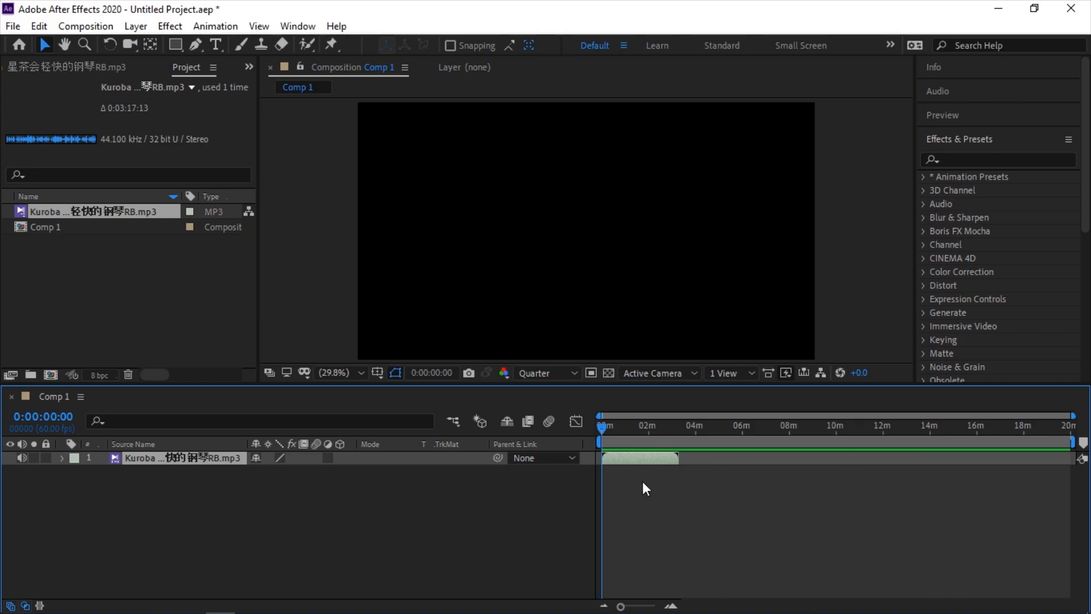
{"action": "mouse_move", "coordinate": [633, 458]}
{"action": "left_mouse_down"}
{"action": "mouse_move", "coordinate": [694, 462]}
{"action": "mouse_move", "coordinate": [622, 475]}
{"action": "mouse_move", "coordinate": [698, 471]}
{"action": "mouse_move", "coordinate": [625, 478]}
{"action": "left_mouse_up"}
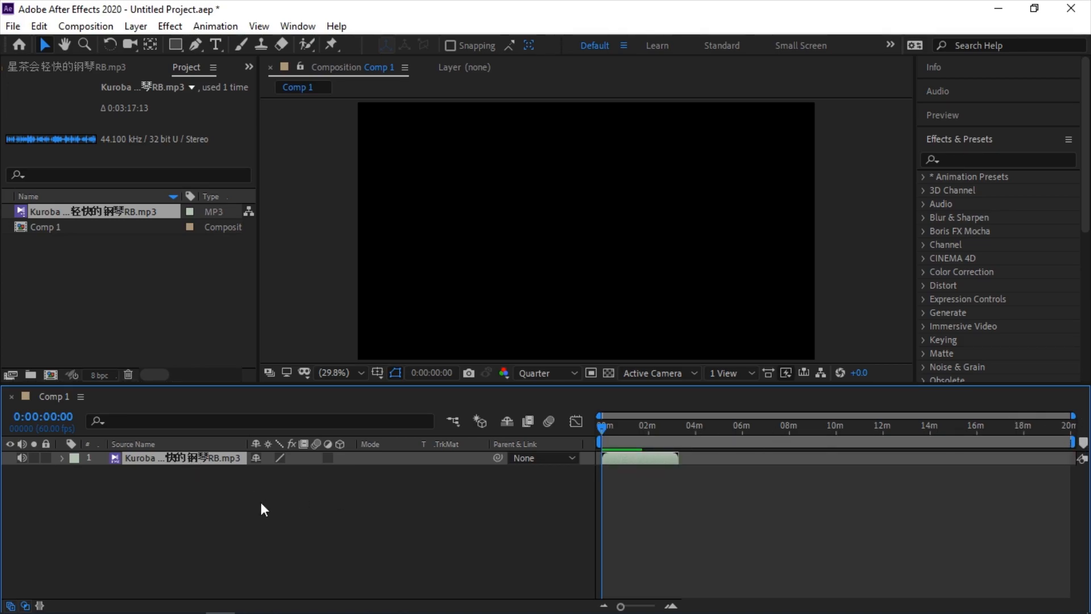
Display the audio waveform of the MP3 layer in the timeline
{"action": "scroll", "coordinate": [604, 491], "scroll_direction": "up", "scroll_amount": 5}
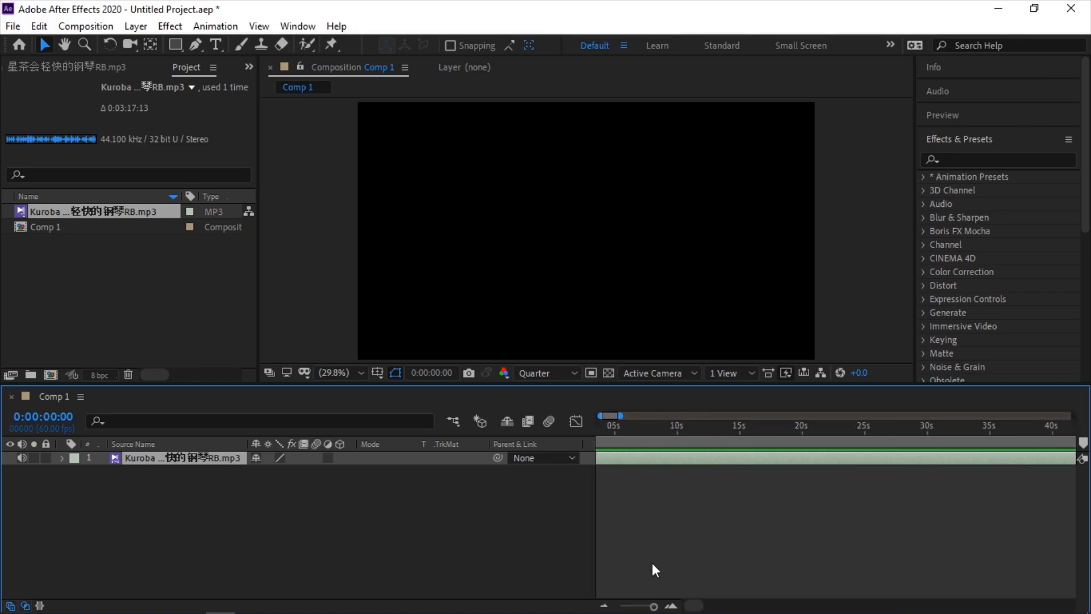
{"action": "left_click_drag", "start_coordinate": [694, 606], "coordinate": [670, 608]}
{"action": "scroll", "coordinate": [625, 515], "scroll_direction": "down", "scroll_amount": 5}
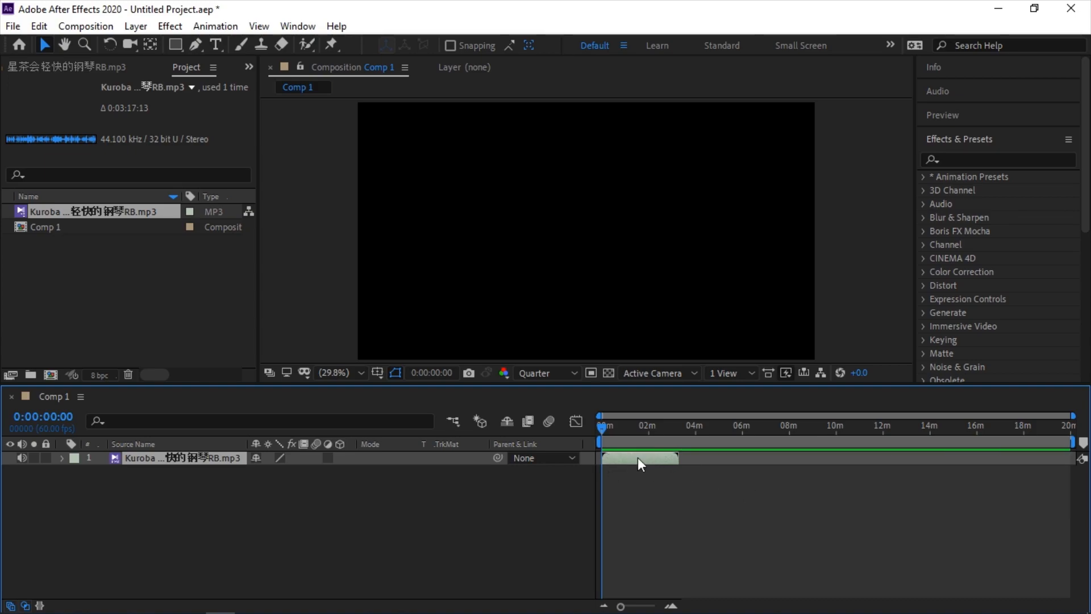
{"action": "key", "text": "l"}
{"action": "key", "text": "l"}
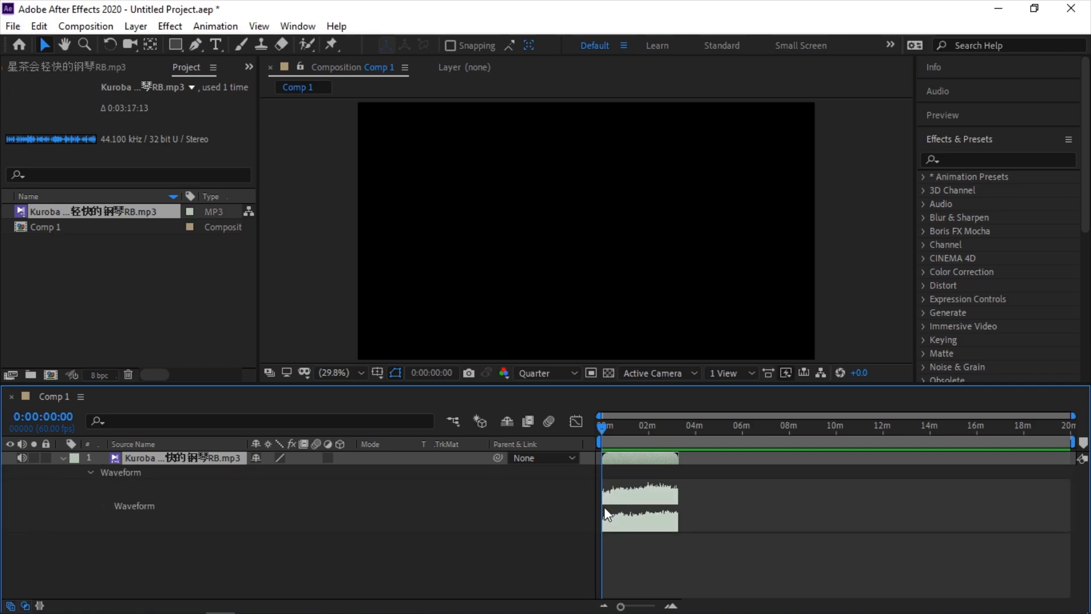
Set the current time to 0:00:22:08, just before the waveform resumes after the silent gap, and preview the audio from there
{"action": "scroll", "coordinate": [603, 506], "scroll_direction": "up", "scroll_amount": 3}
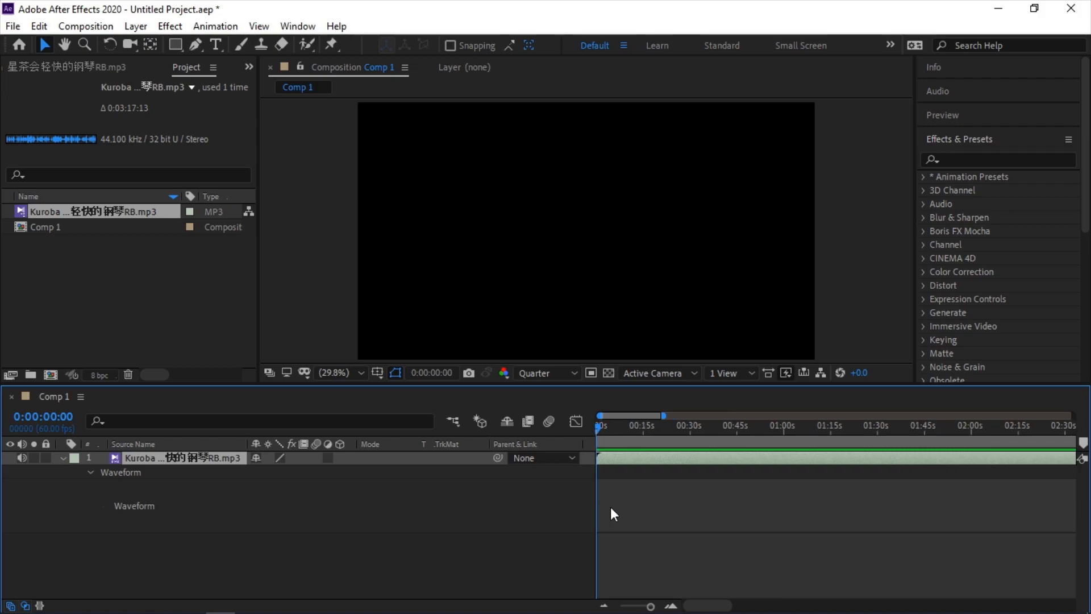
{"action": "scroll", "coordinate": [659, 509], "scroll_direction": "up", "scroll_amount": 5}
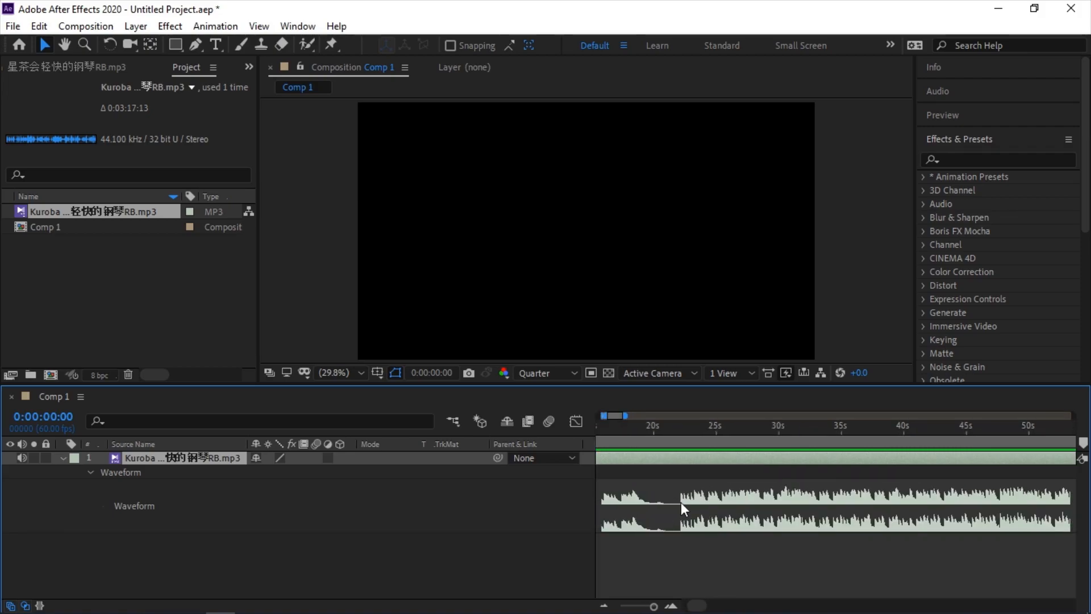
{"action": "scroll", "coordinate": [685, 500], "scroll_direction": "up", "scroll_amount": 2}
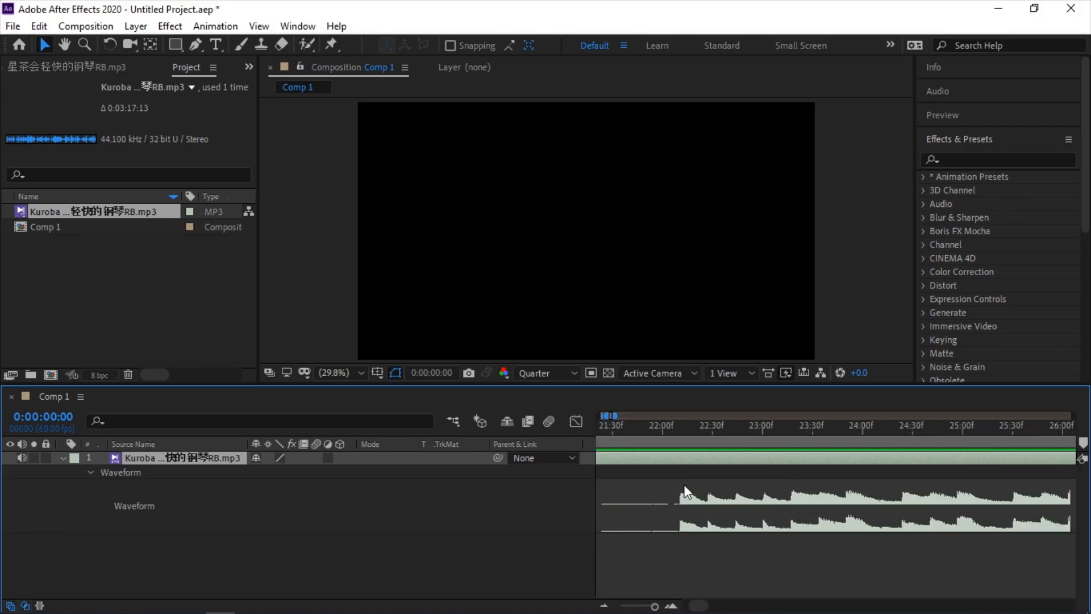
{"action": "left_click", "coordinate": [677, 427]}
{"action": "key", "text": "KP_Decimal"}
{"action": "key", "text": "space"}
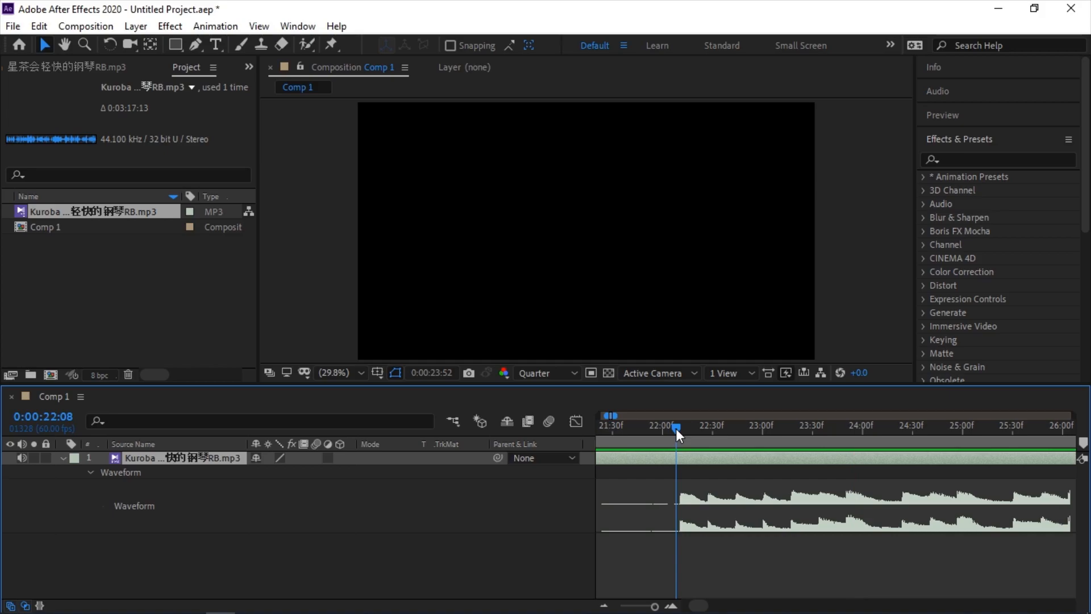
Split the MP3 layer at 0:00:22:08 and delete the part before the split
{"action": "scroll", "coordinate": [655, 518], "scroll_direction": "down", "scroll_amount": 8}
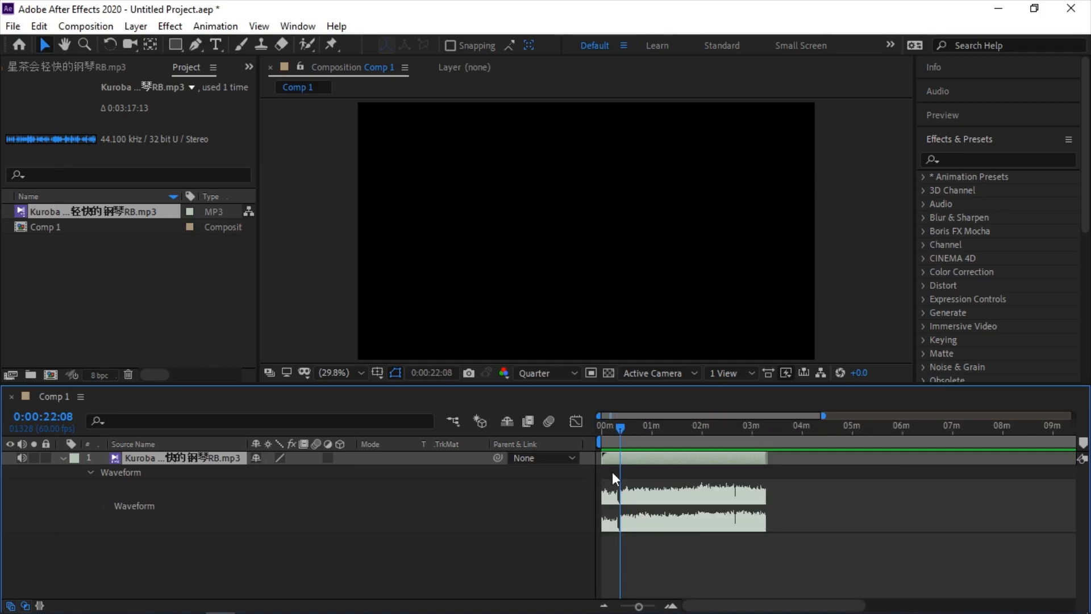
{"action": "key", "text": "ctrl+shift+d"}
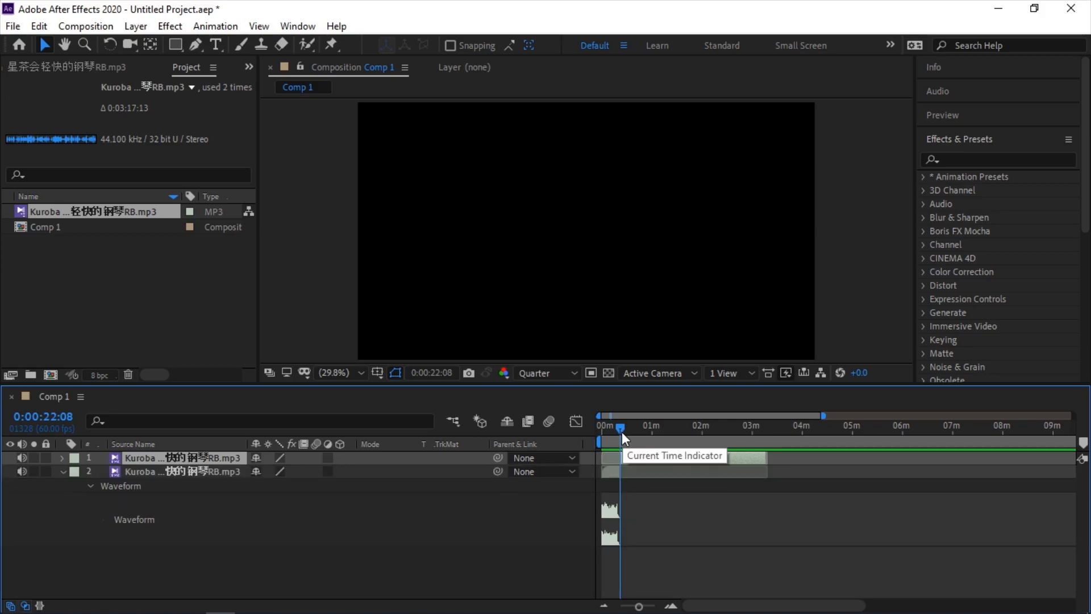
{"action": "left_click", "coordinate": [612, 472]}
{"action": "key", "text": "Delete"}
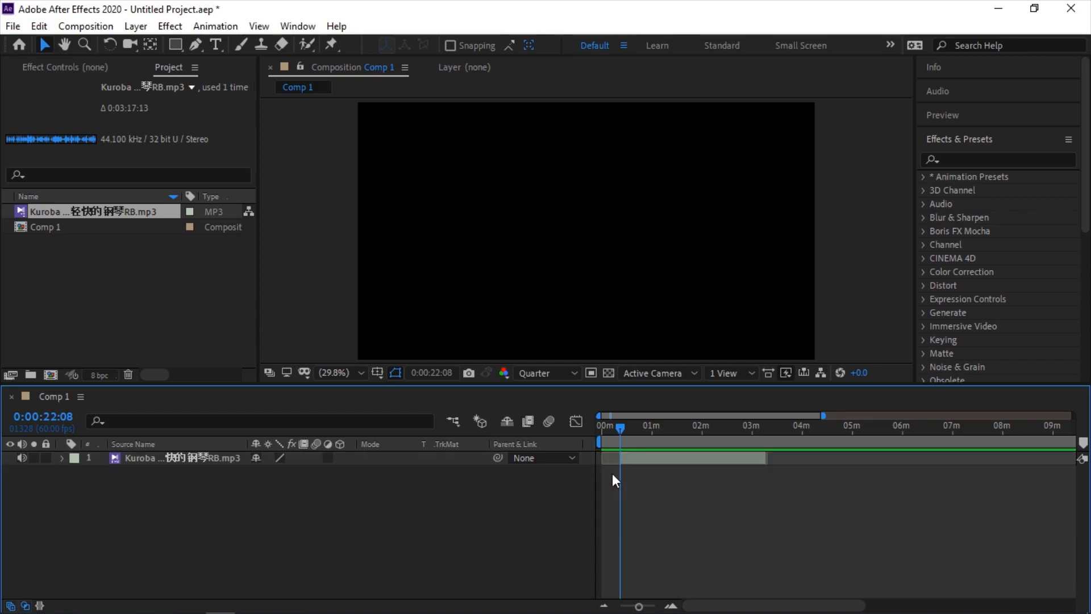
Undo the deletion and the split of the MP3 layer
{"action": "key", "text": "ctrl+z"}
{"action": "key", "text": "ctrl+z"}
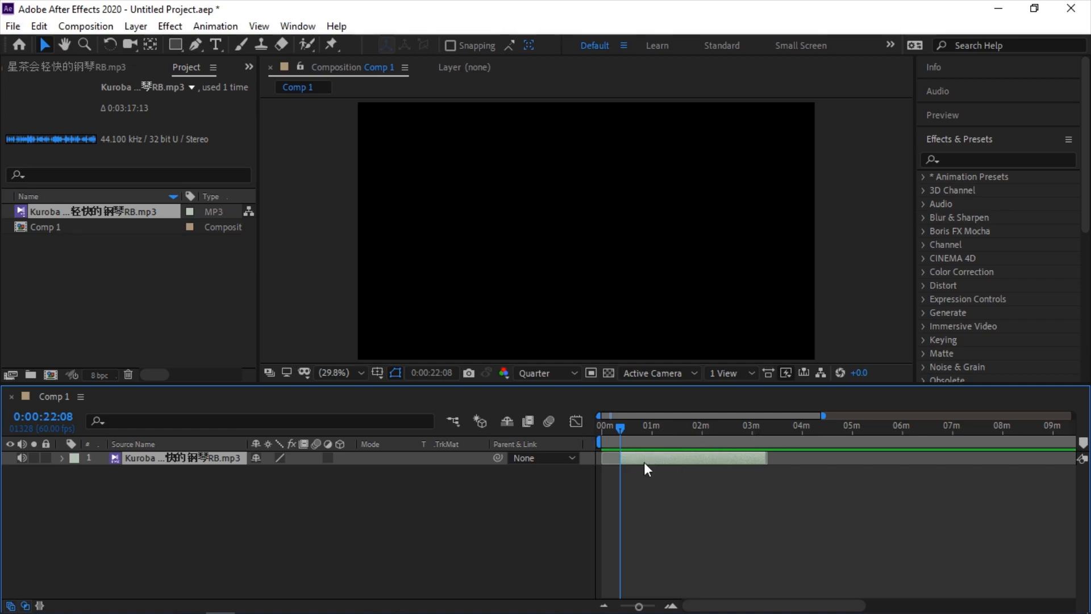
Show the MP3 layer's waveform again and trim the layer's end to 0:00:37:46
{"action": "scroll", "coordinate": [636, 466], "scroll_direction": "up", "scroll_amount": 5}
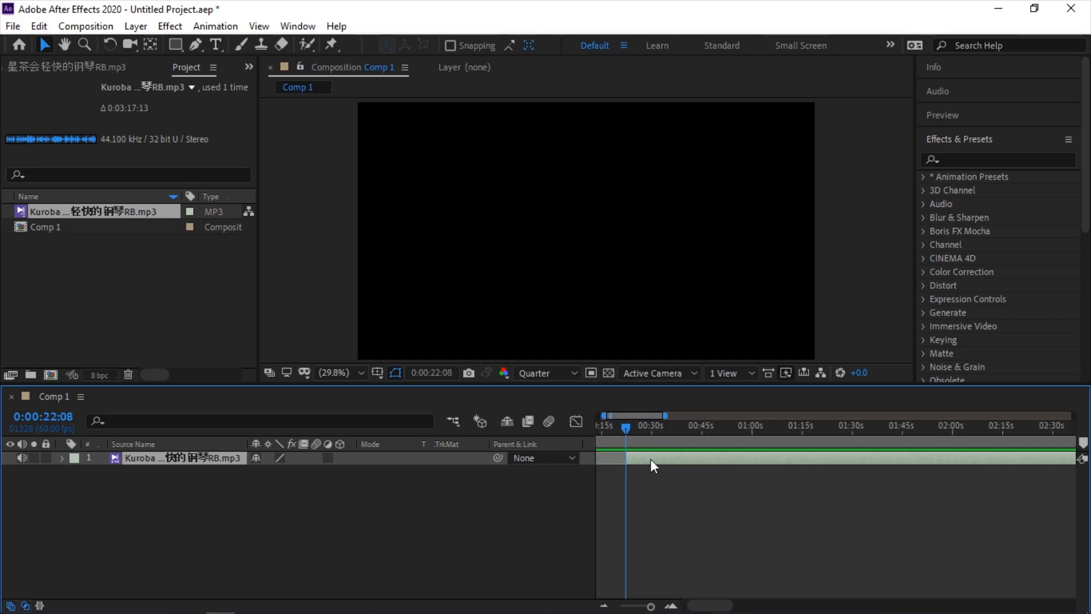
{"action": "key", "text": "l"}
{"action": "key", "text": "l"}
{"action": "left_click", "coordinate": [673, 428]}
{"action": "left_click_drag", "start_coordinate": [673, 427], "coordinate": [677, 428]}
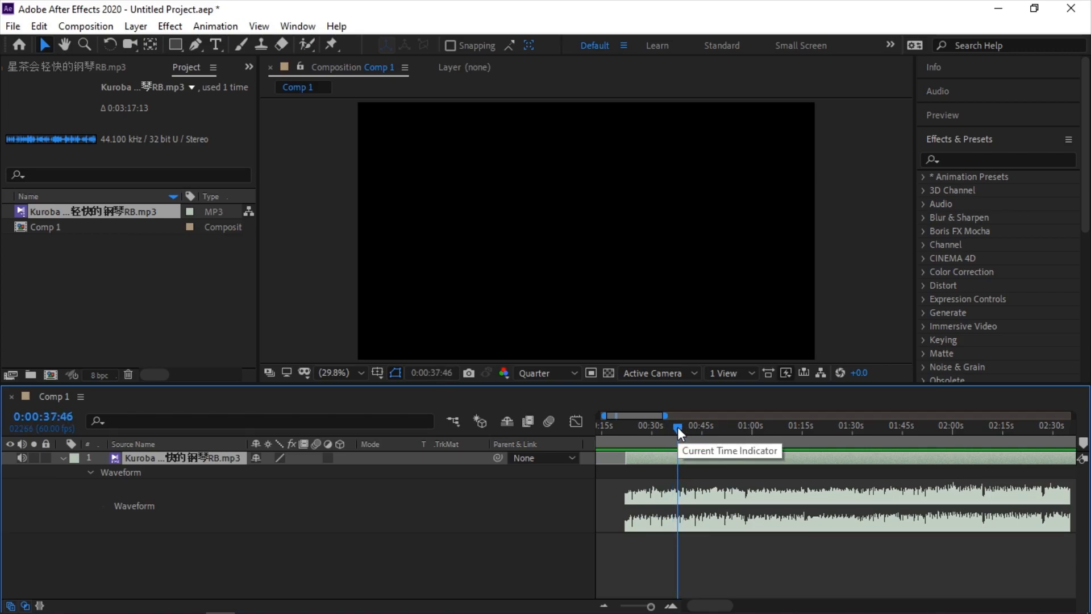
{"action": "key", "text": "alt+bracketright"}
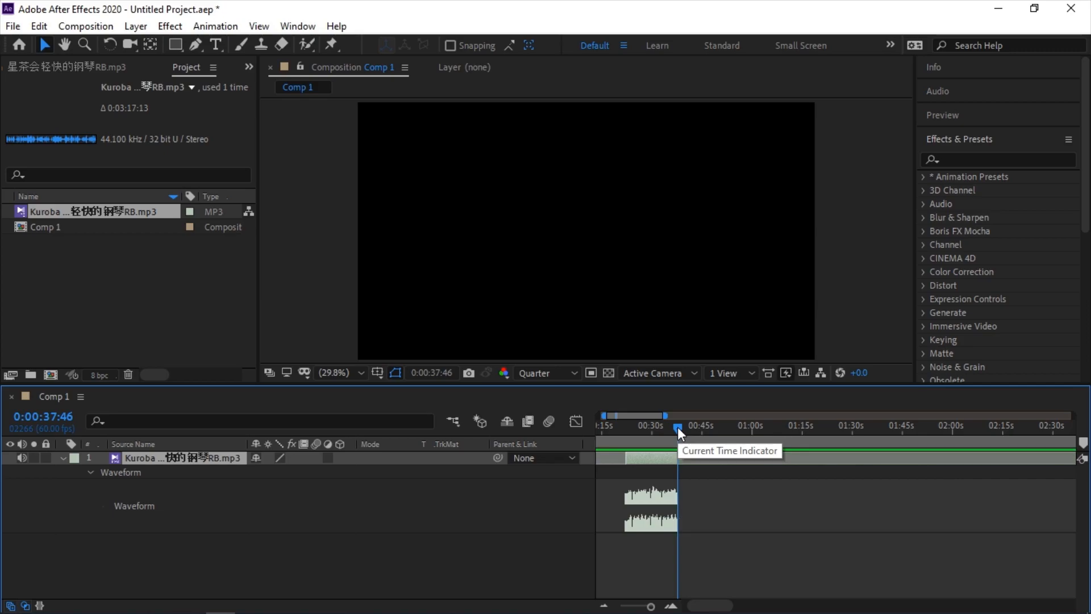
Move the current time to 0:19:57:15, near the end of the composition, and play a preview
{"action": "scroll", "coordinate": [670, 488], "scroll_direction": "down", "scroll_amount": 5}
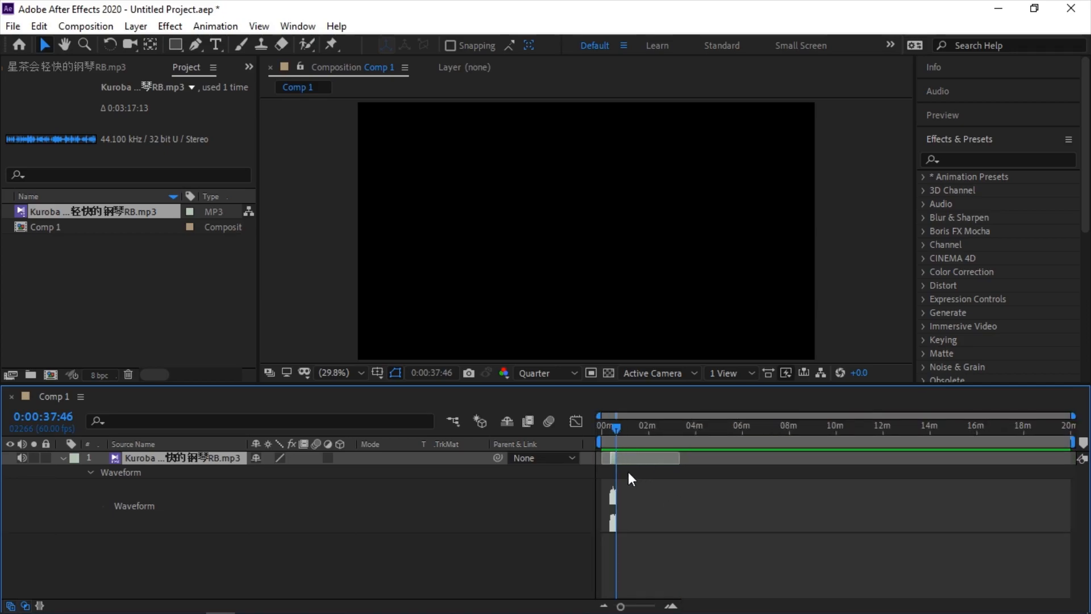
{"action": "left_click", "coordinate": [1066, 432]}
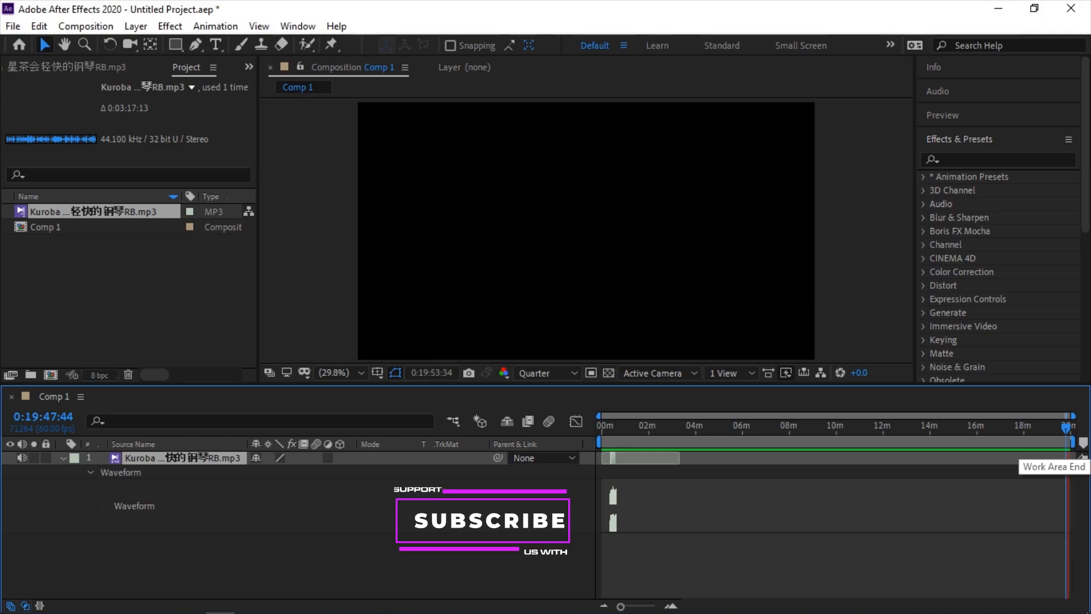
{"action": "left_click", "coordinate": [1065, 434]}
{"action": "scroll", "coordinate": [1072, 459], "scroll_direction": "up", "scroll_amount": 3}
{"action": "scroll", "coordinate": [1071, 462], "scroll_direction": "up", "scroll_amount": 2}
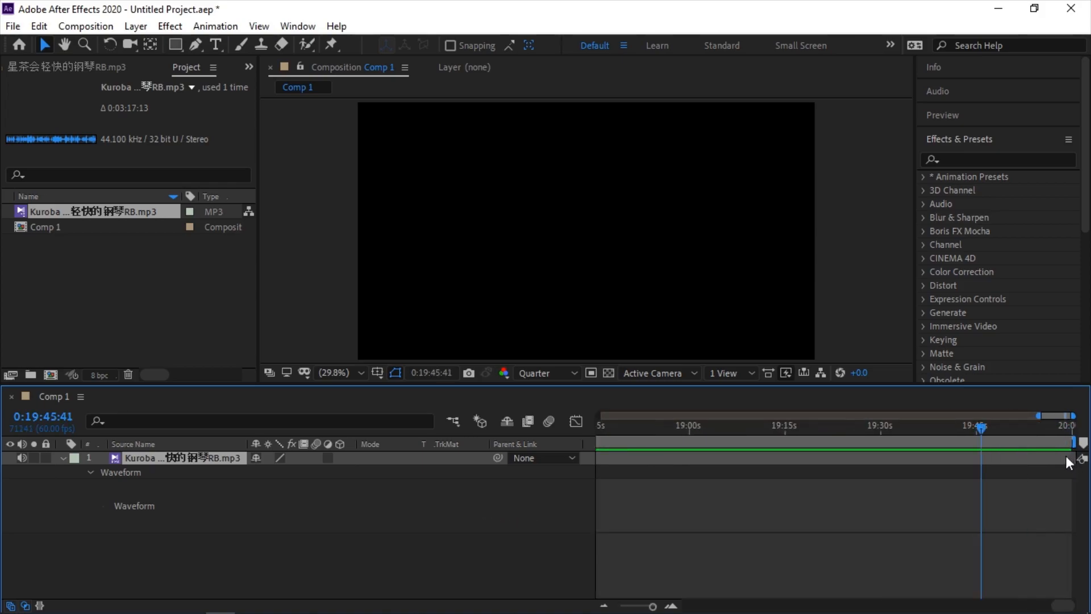
{"action": "left_click", "coordinate": [1055, 425]}
{"action": "scroll", "coordinate": [1030, 463], "scroll_direction": "down", "scroll_amount": 5}
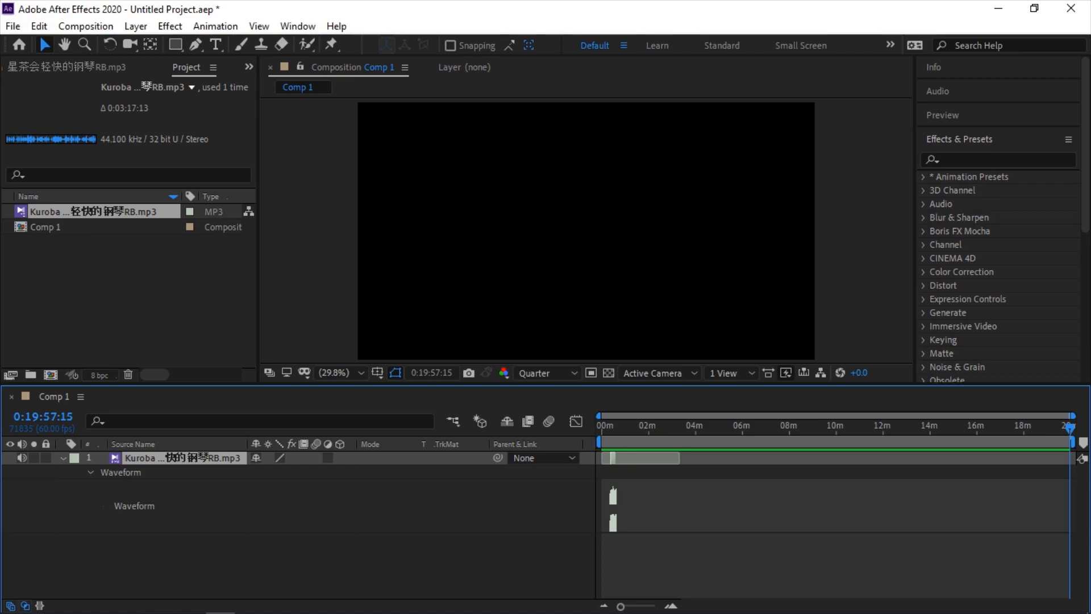
{"action": "key", "text": "space"}
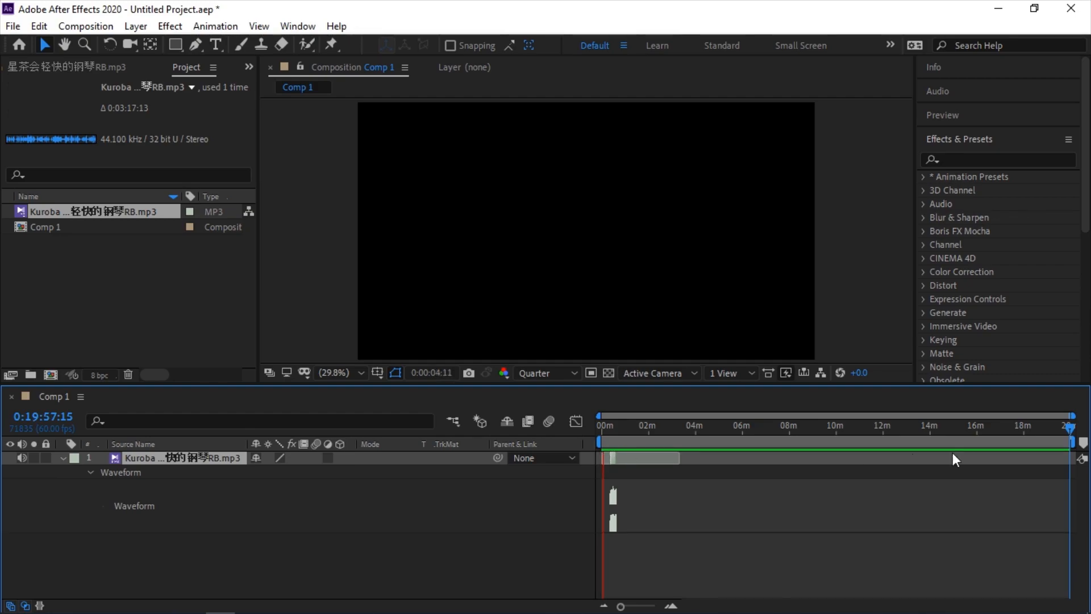
Move the current time to 0:00:22:08 at the start of the trimmed audio and begin the work area there
{"action": "left_click_drag", "start_coordinate": [1051, 429], "coordinate": [663, 442]}
{"action": "scroll", "coordinate": [601, 461], "scroll_direction": "up", "scroll_amount": 3}
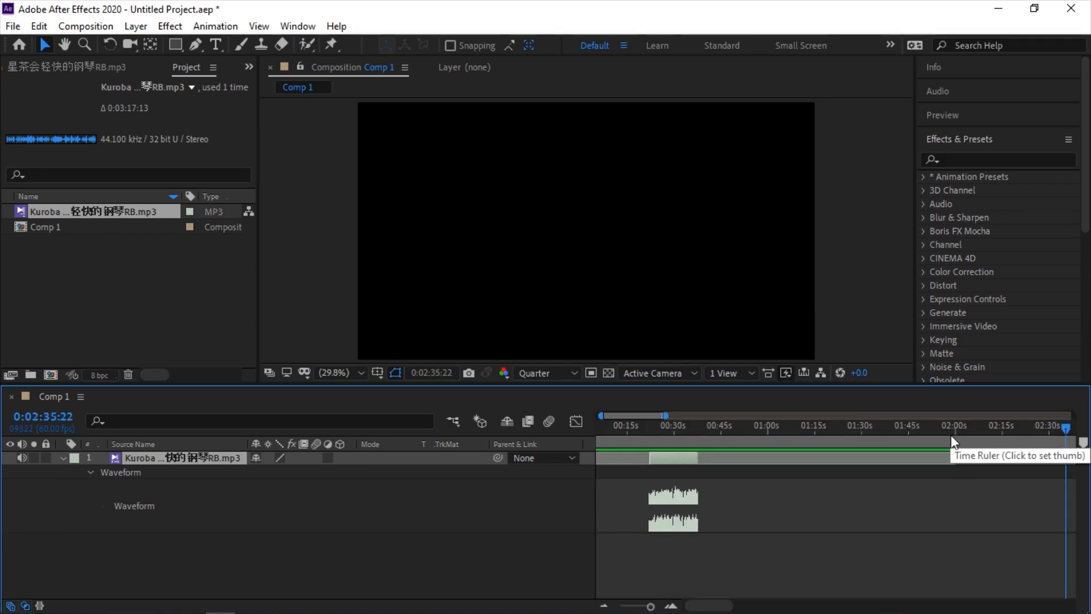
{"action": "left_click", "coordinate": [734, 427]}
{"action": "left_click_drag", "start_coordinate": [734, 425], "coordinate": [657, 442]}
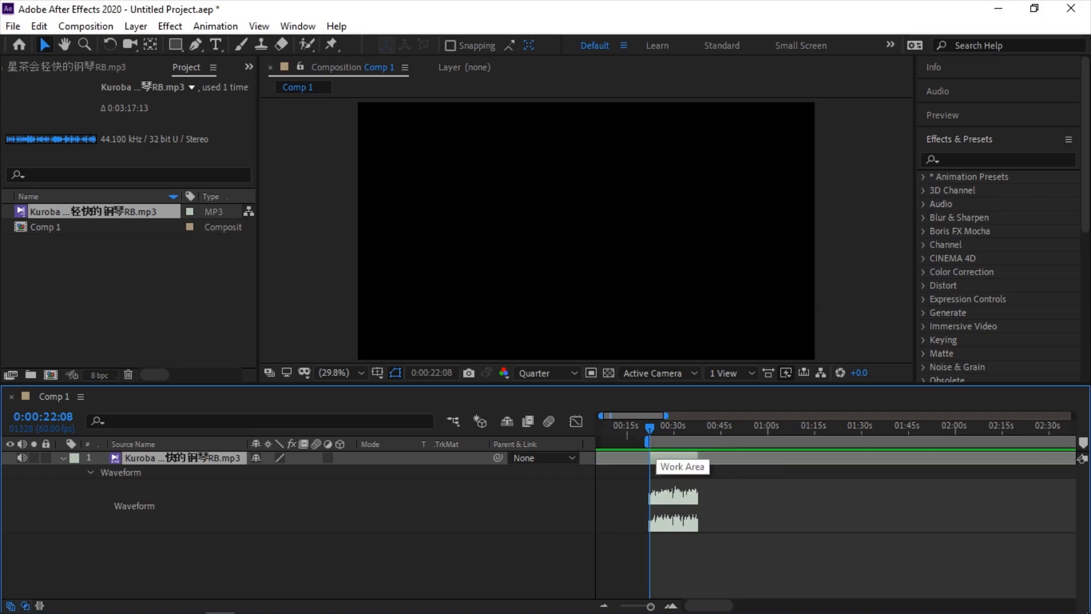
Move the current time to 0:00:37:46 at the end of the trimmed audio and end the work area there
{"action": "scroll", "coordinate": [649, 452], "scroll_direction": "down", "scroll_amount": 3}
{"action": "scroll", "coordinate": [608, 459], "scroll_direction": "up", "scroll_amount": 3}
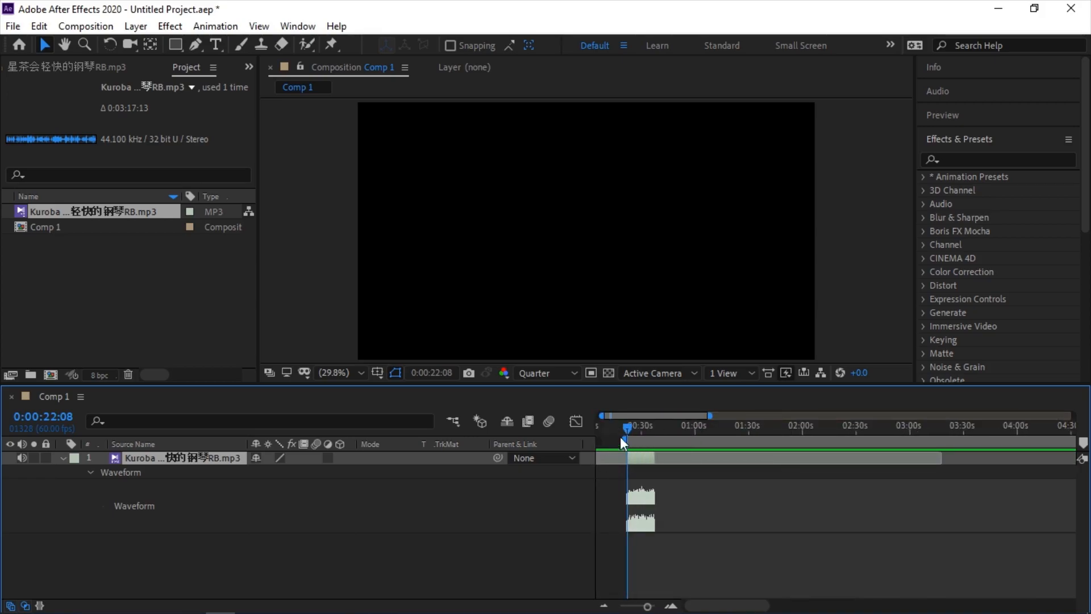
{"action": "left_click_drag", "start_coordinate": [629, 427], "coordinate": [651, 433]}
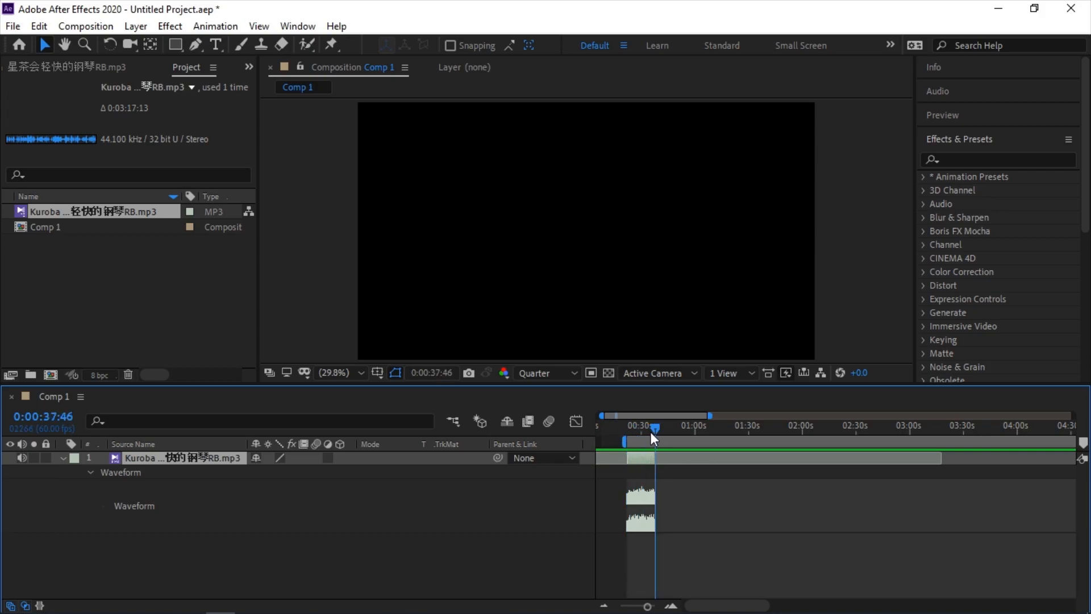
{"action": "key", "text": "n"}
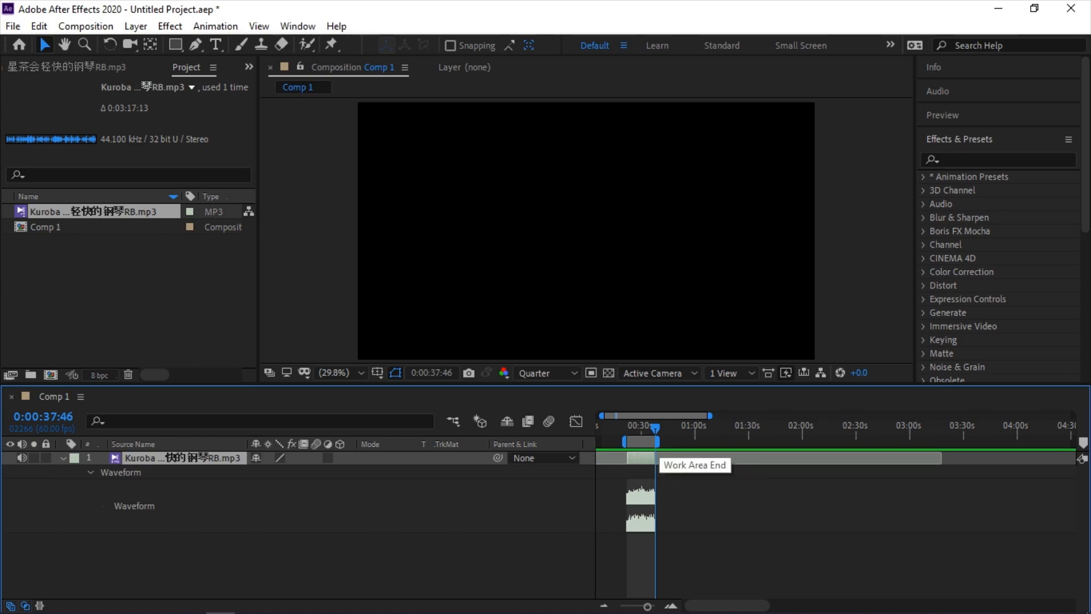
Shorten the work area to roughly the first second of the trimmed audio and play a preview of it
{"action": "scroll", "coordinate": [612, 449], "scroll_direction": "up", "scroll_amount": 4}
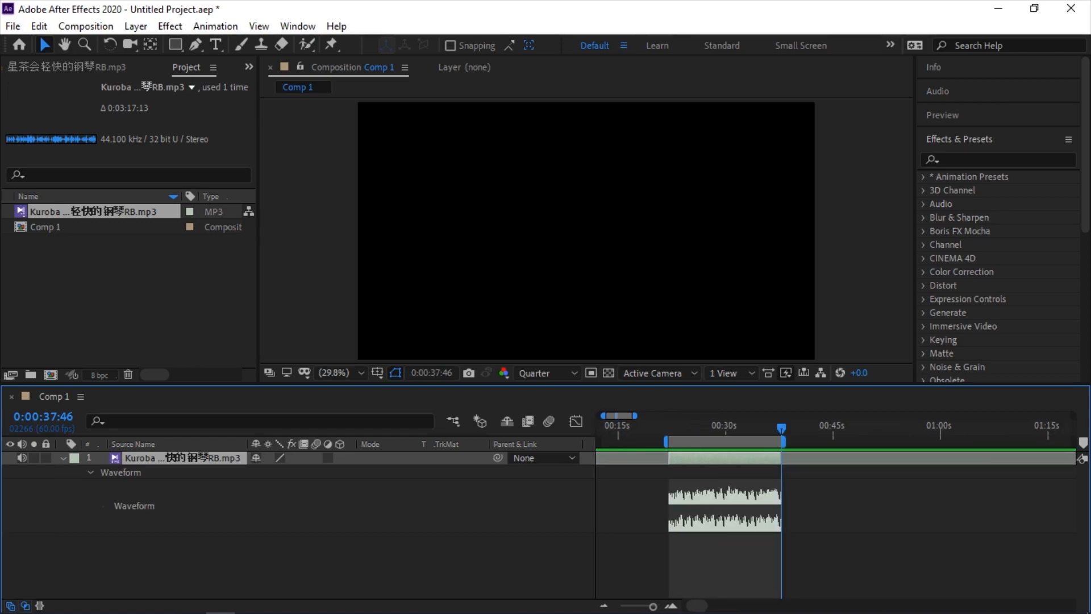
{"action": "left_click_drag", "start_coordinate": [784, 441], "coordinate": [683, 441]}
{"action": "left_click", "coordinate": [670, 425]}
{"action": "scroll", "coordinate": [678, 447], "scroll_direction": "up", "scroll_amount": 2}
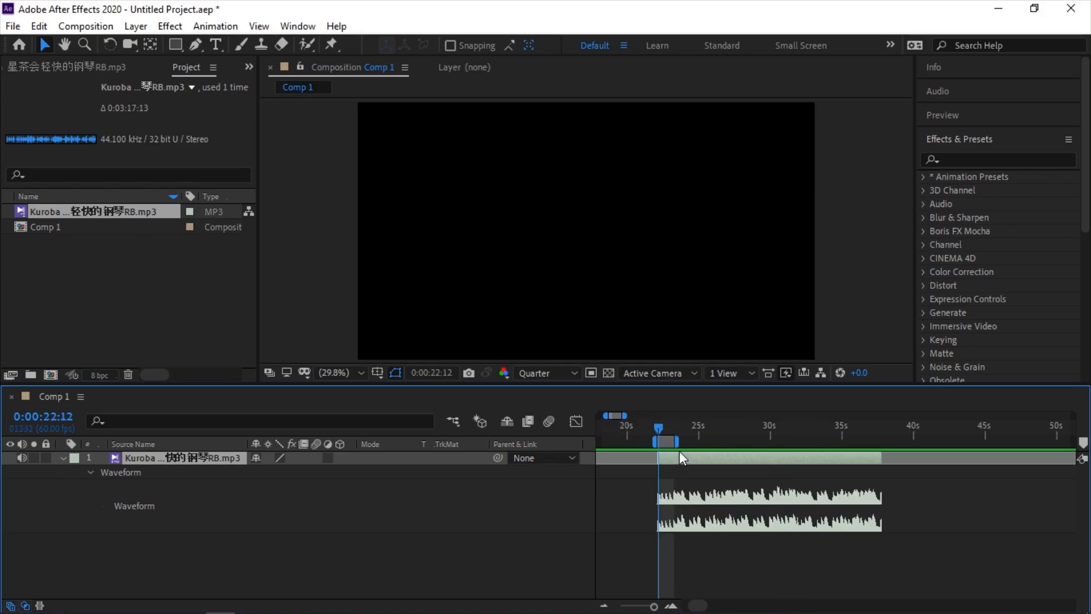
{"action": "scroll", "coordinate": [678, 449], "scroll_direction": "up", "scroll_amount": 1}
{"action": "left_click", "coordinate": [672, 431]}
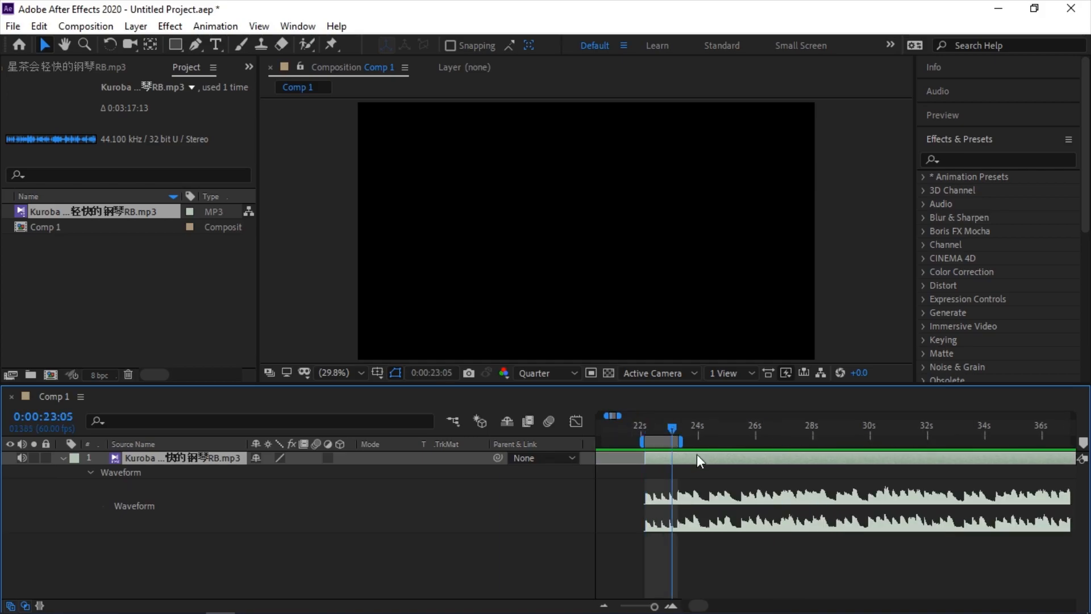
{"action": "key", "text": "space"}
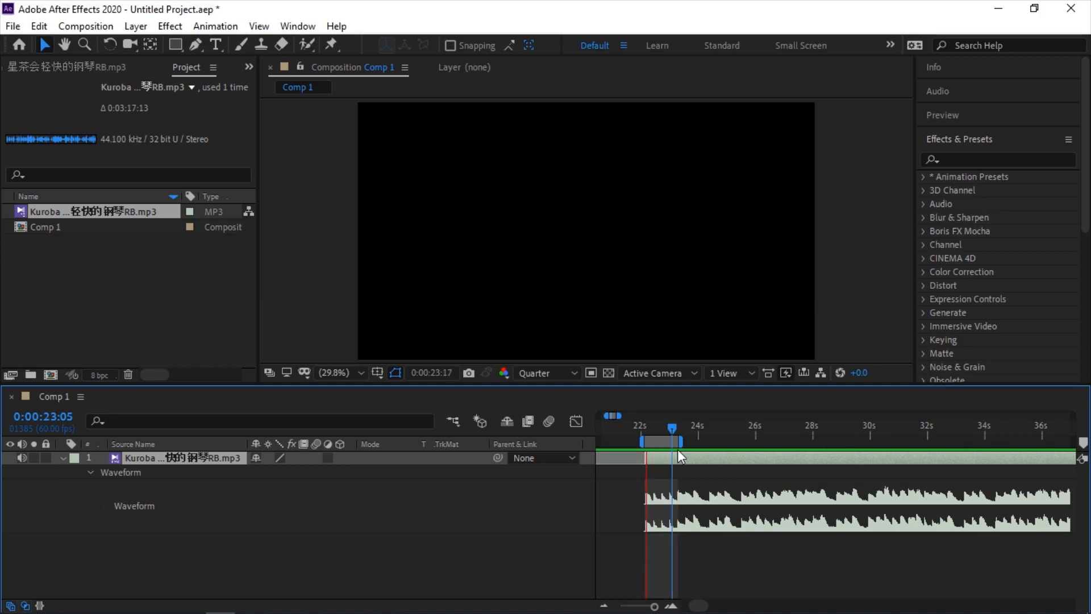
{"action": "key", "text": "space"}
Extend the end of the work area past the trimmed audio to just beyond the 40-second mark
{"action": "scroll", "coordinate": [678, 449], "scroll_direction": "down", "scroll_amount": 4}
{"action": "scroll", "coordinate": [643, 450], "scroll_direction": "up", "scroll_amount": 3}
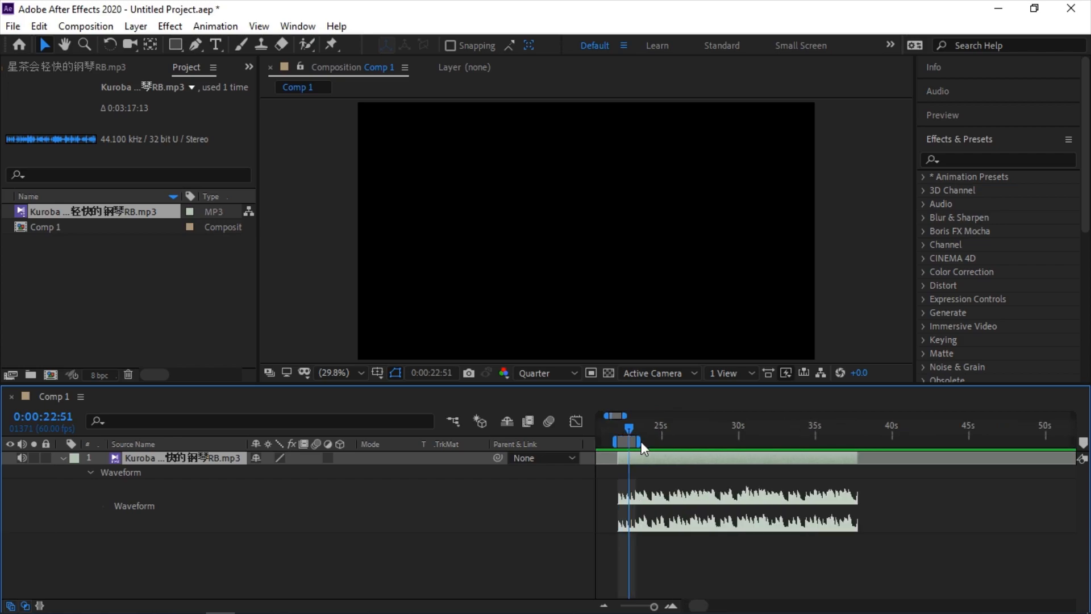
{"action": "left_click_drag", "start_coordinate": [638, 441], "coordinate": [902, 441]}
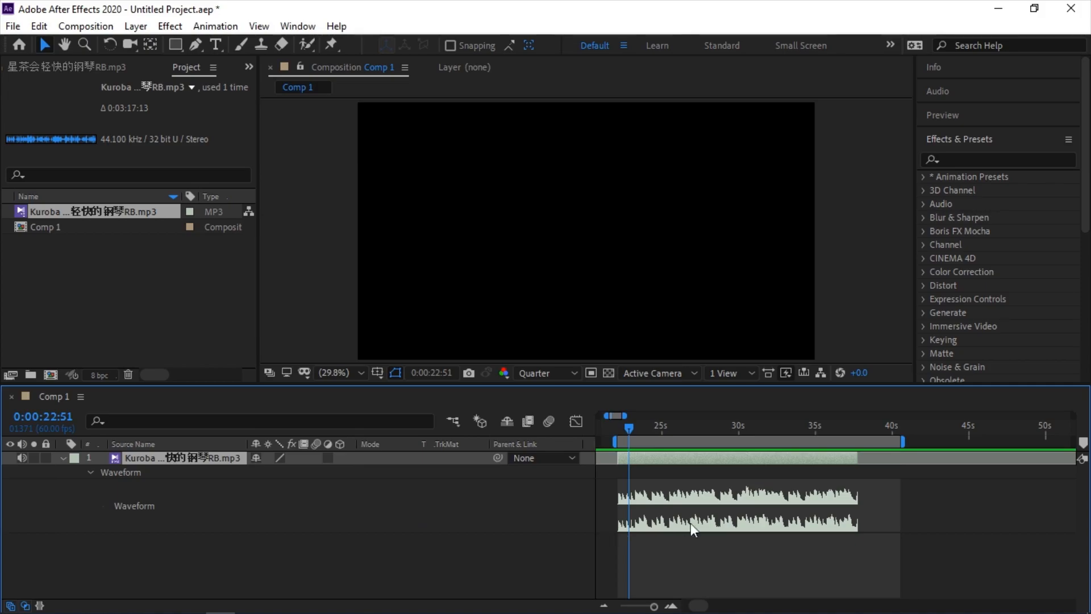
Time-stretch the MP3 layer with a stretch factor of 150, holding the layer in-point in place
{"action": "right_click", "coordinate": [703, 457]}
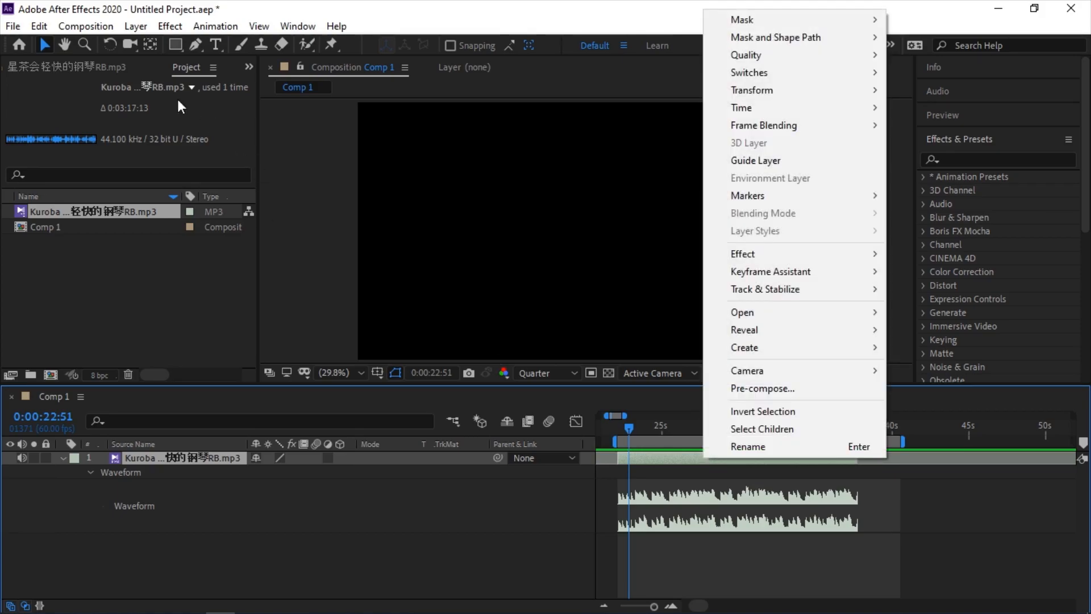
{"action": "left_click", "coordinate": [137, 26]}
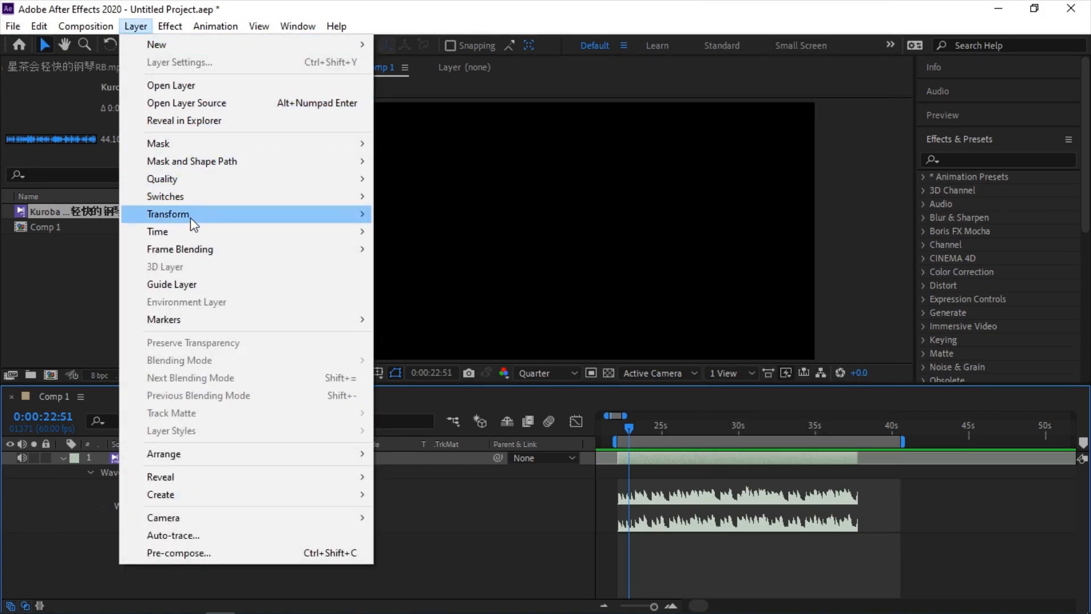
{"action": "mouse_move", "coordinate": [228, 231]}
{"action": "left_click", "coordinate": [453, 274]}
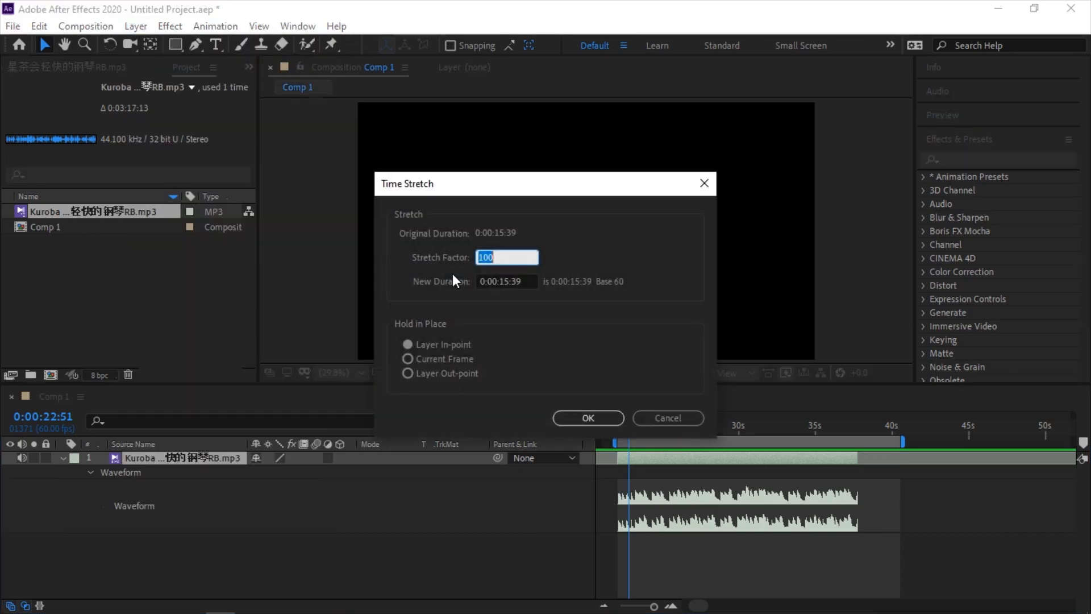
{"action": "left_click", "coordinate": [496, 257]}
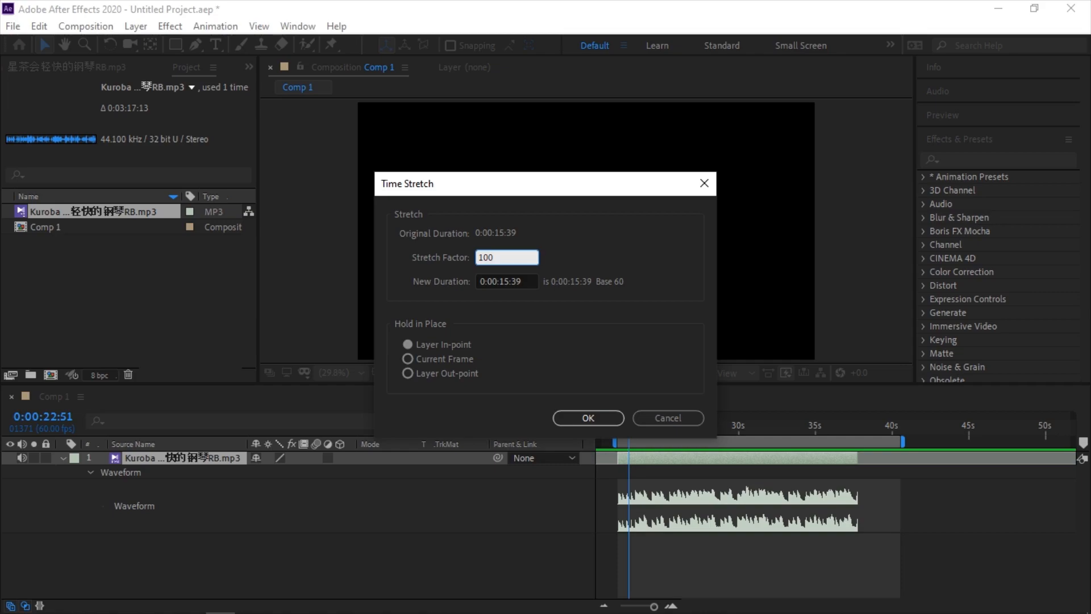
{"action": "key", "text": "BackSpace"}
{"action": "key", "text": "BackSpace"}
{"action": "type", "text": "50"}
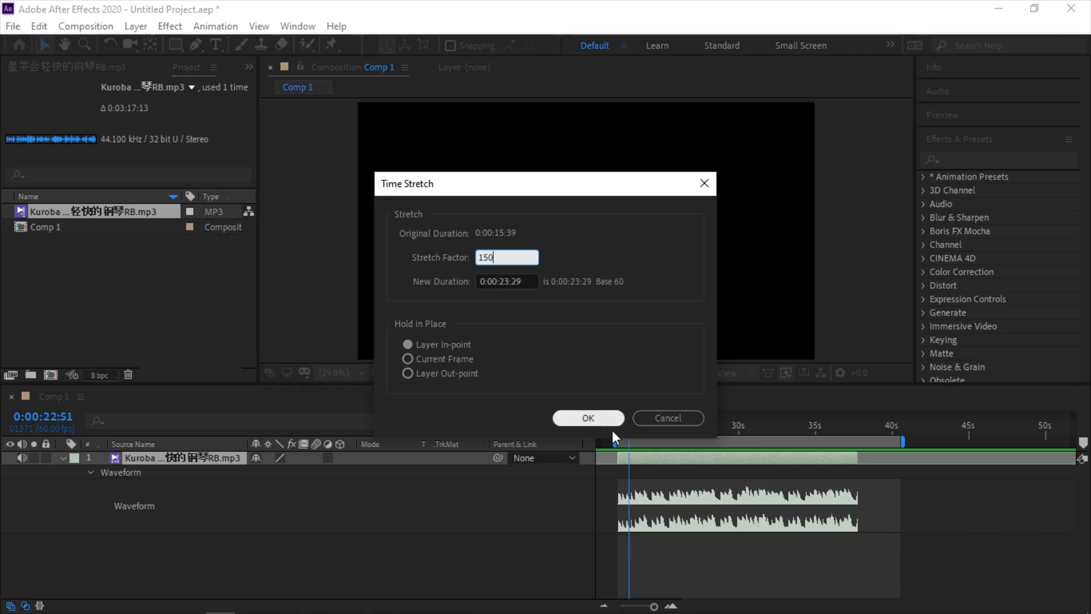
{"action": "left_click", "coordinate": [588, 417]}
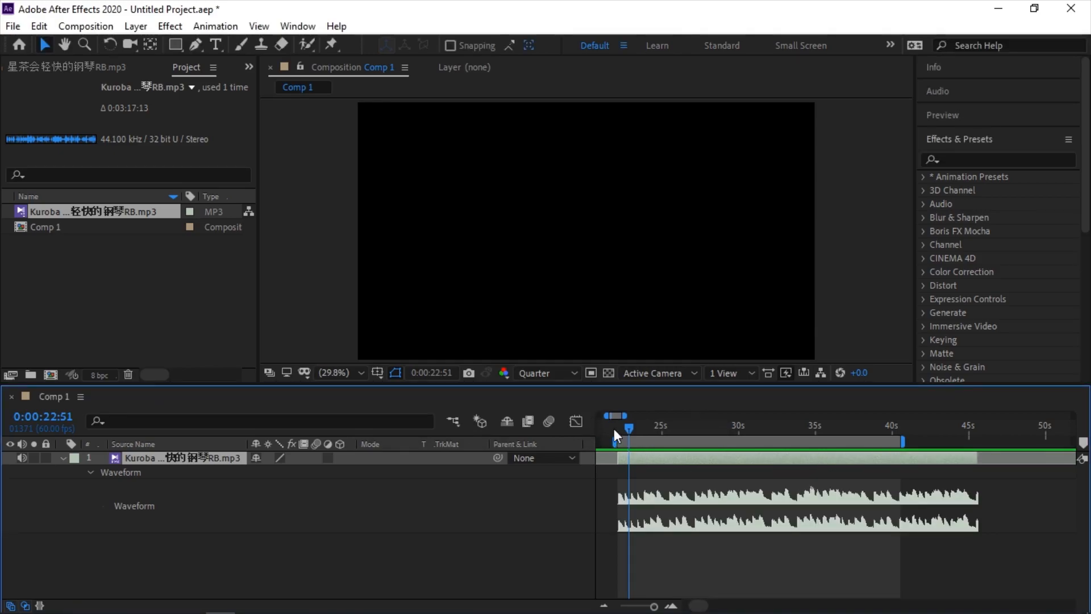
Undo the last time stretch of the MP3 layer
{"action": "left_click_drag", "start_coordinate": [629, 430], "coordinate": [616, 431]}
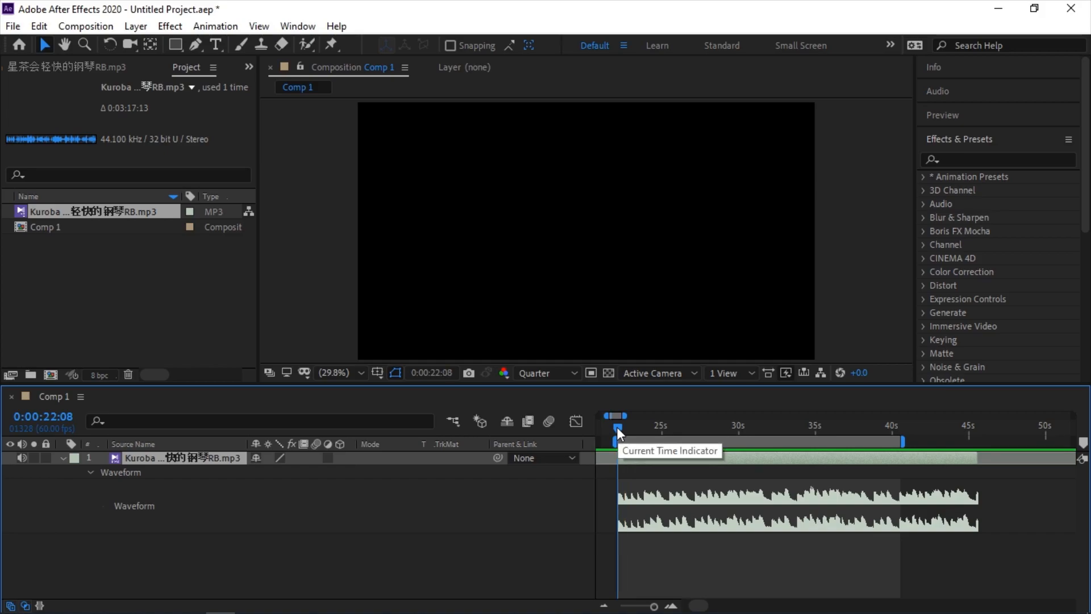
{"action": "key", "text": "ctrl+z"}
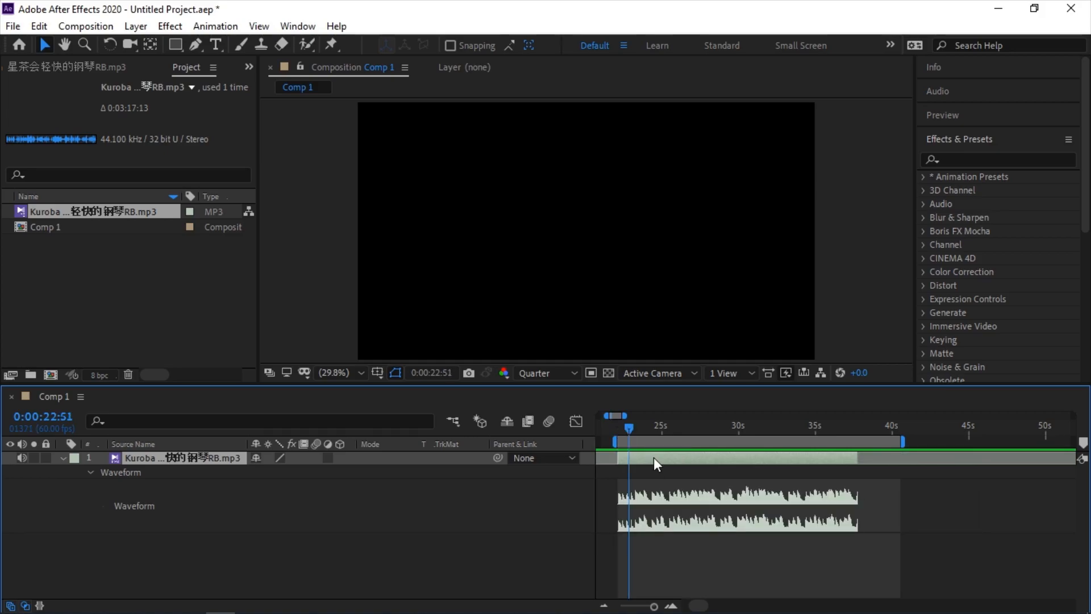
Time-stretch the MP3 layer with a stretch factor of 50, holding the layer in-point in place
{"action": "right_click", "coordinate": [653, 457]}
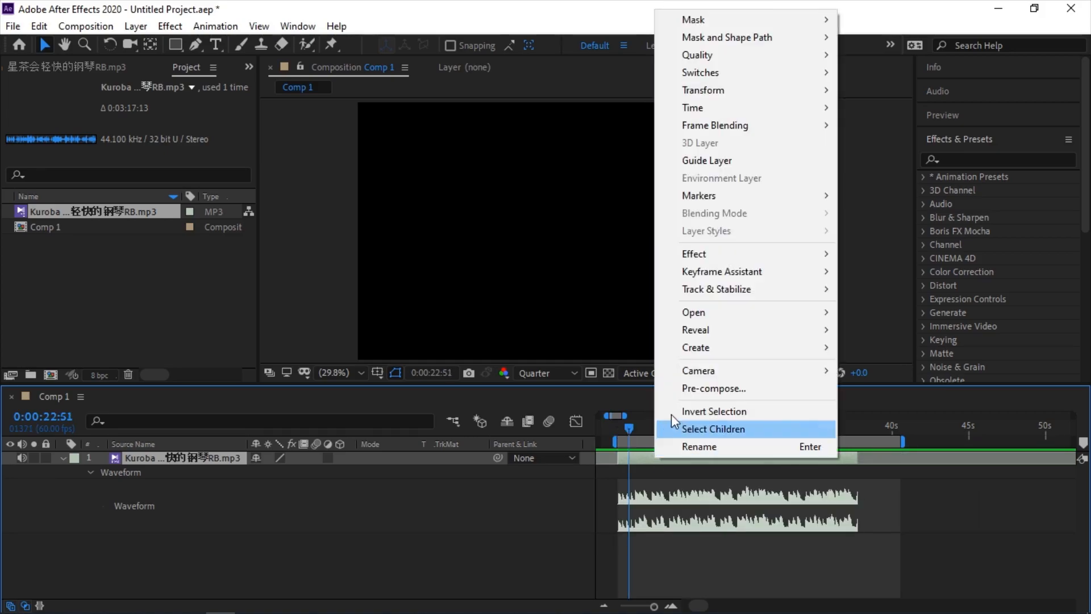
{"action": "mouse_move", "coordinate": [705, 111]}
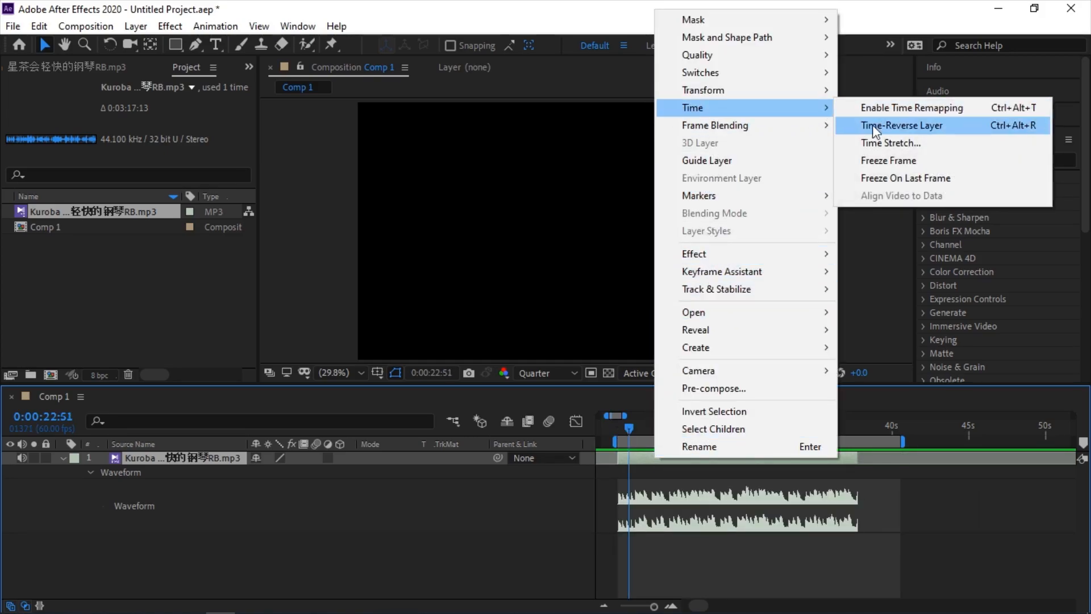
{"action": "left_click", "coordinate": [881, 136]}
{"action": "type", "text": "50"}
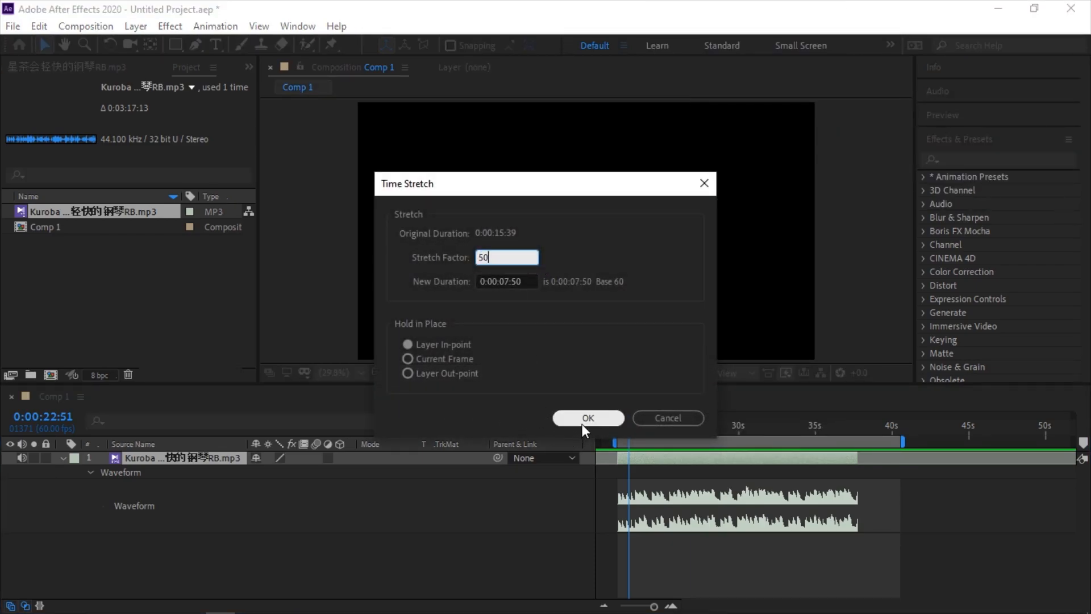
{"action": "left_click", "coordinate": [582, 420]}
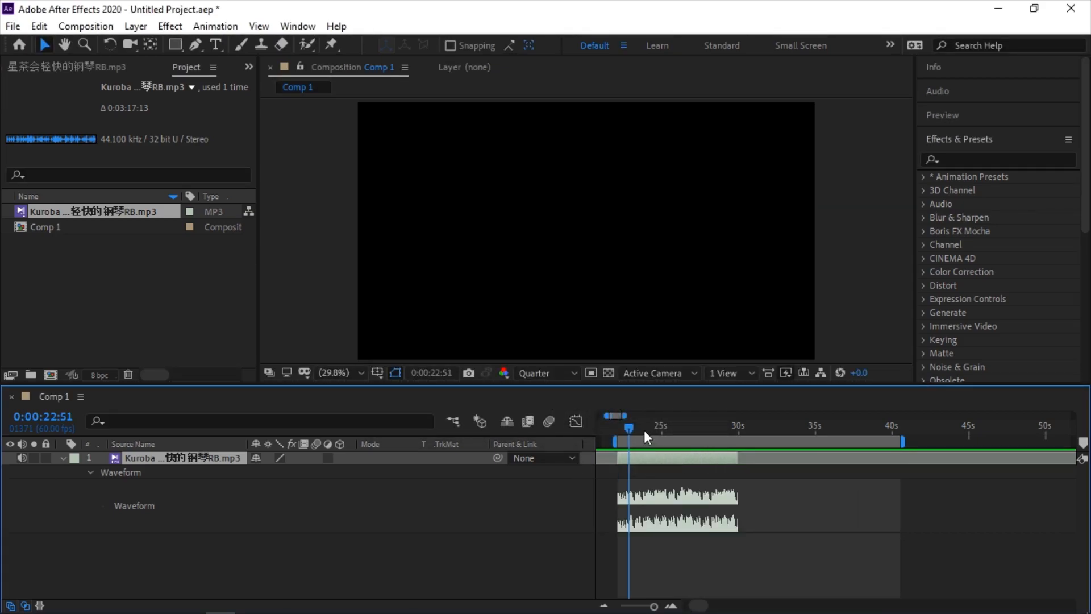
Move the current time to 0:00:22:08 and time-stretch the MP3 layer with a stretch factor of 125
{"action": "left_click_drag", "start_coordinate": [626, 424], "coordinate": [618, 430]}
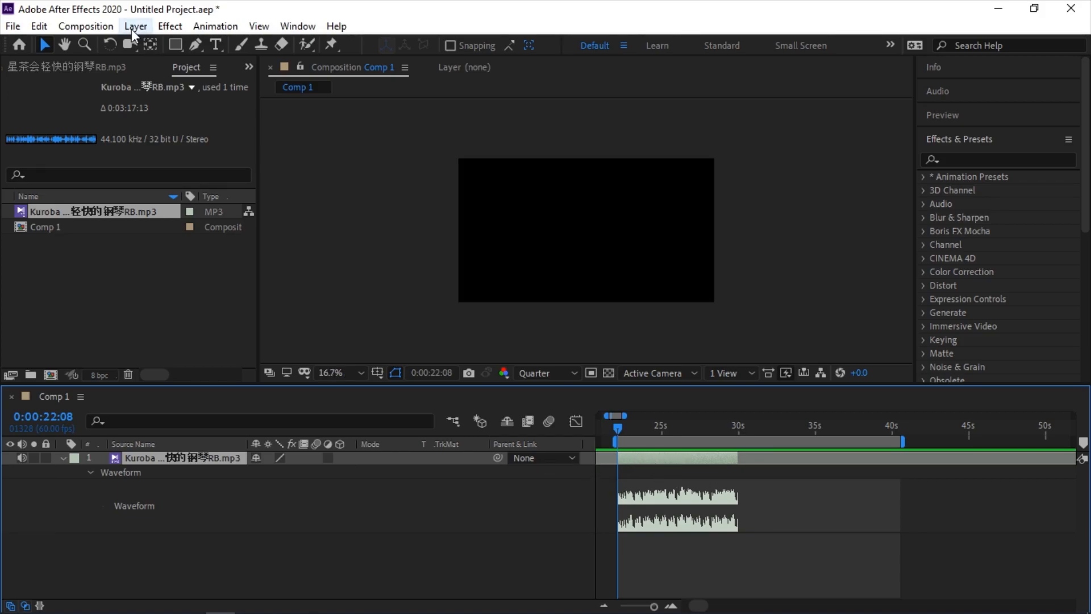
{"action": "left_click", "coordinate": [134, 30]}
{"action": "mouse_move", "coordinate": [216, 27]}
{"action": "right_click", "coordinate": [639, 463]}
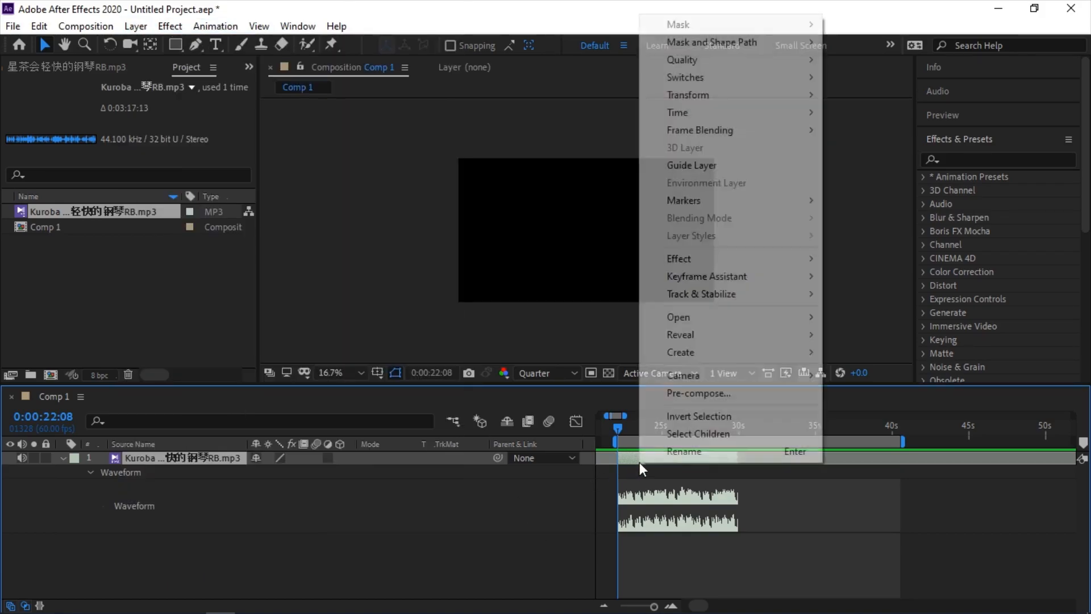
{"action": "mouse_move", "coordinate": [689, 116]}
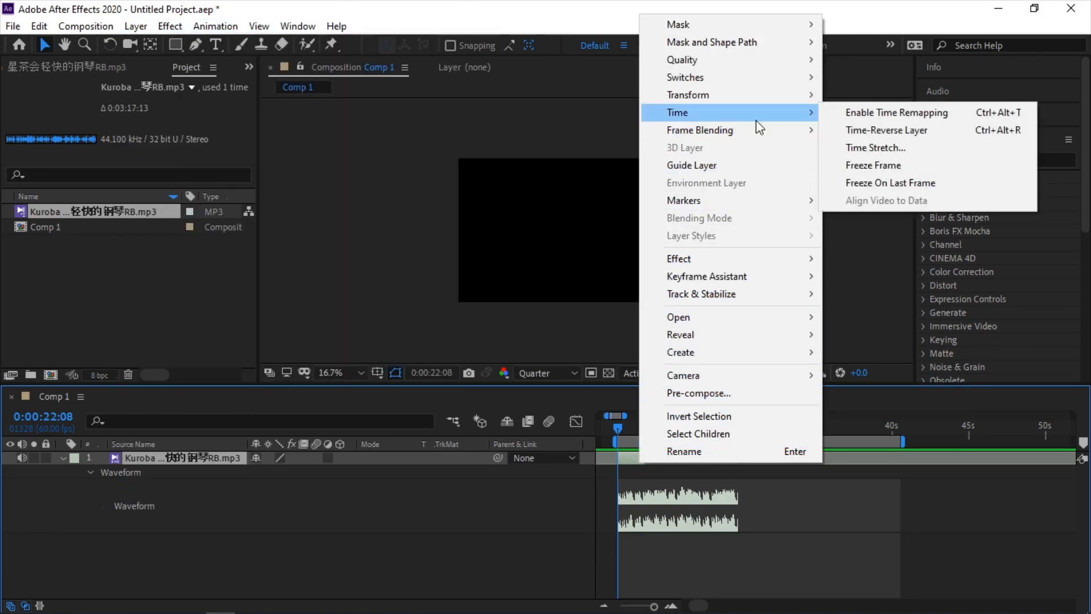
{"action": "left_click", "coordinate": [851, 148]}
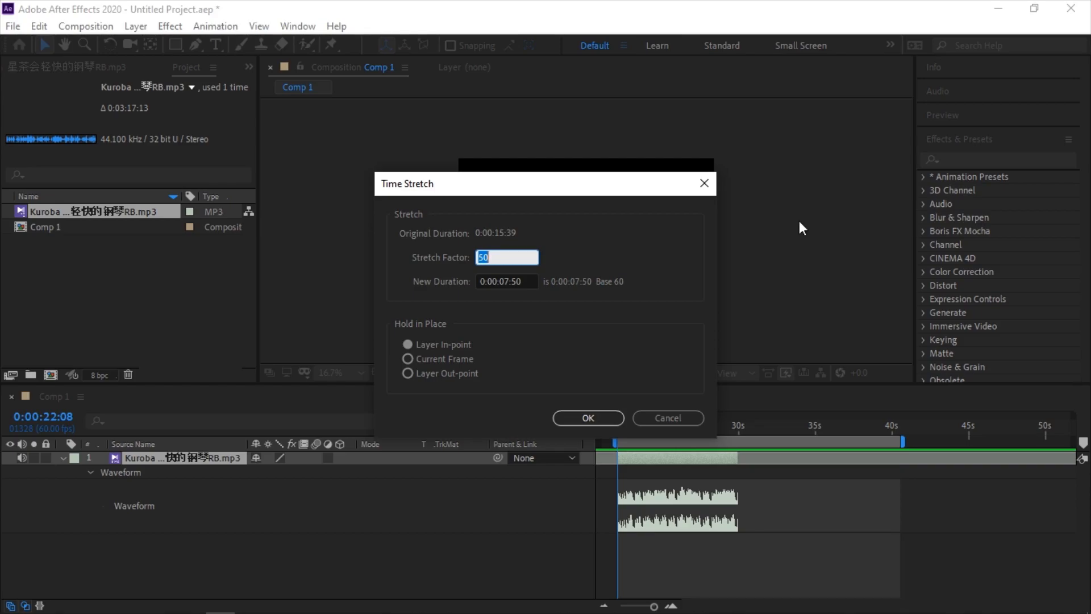
{"action": "type", "text": "125"}
{"action": "key", "text": "Return"}
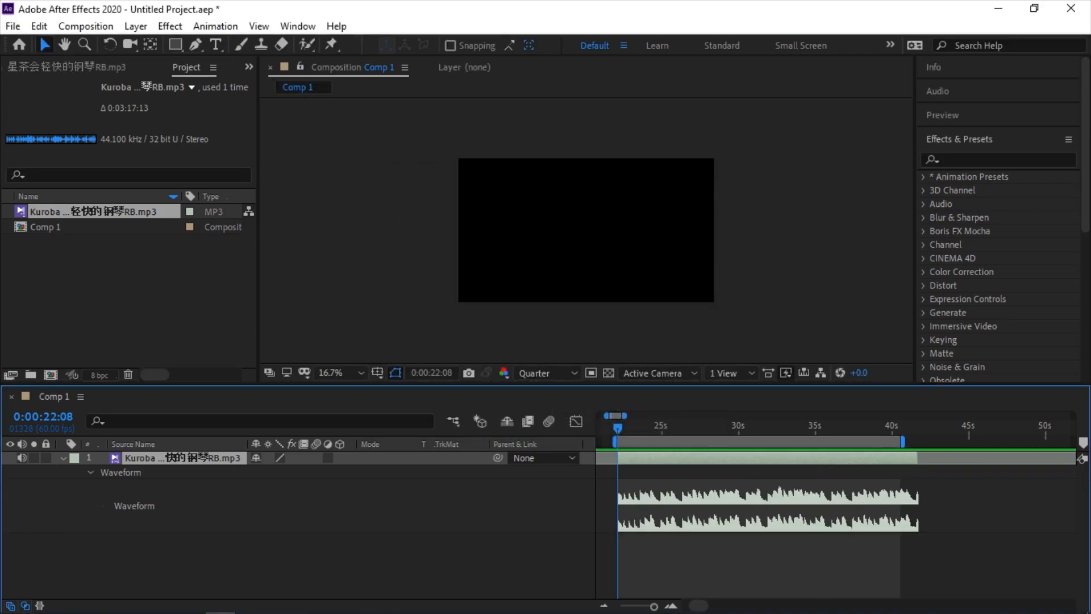
Extend the work area to the end of the stretched MP3 layer and play a preview from 0:00:22:08
{"action": "left_click_drag", "start_coordinate": [903, 442], "coordinate": [921, 441]}
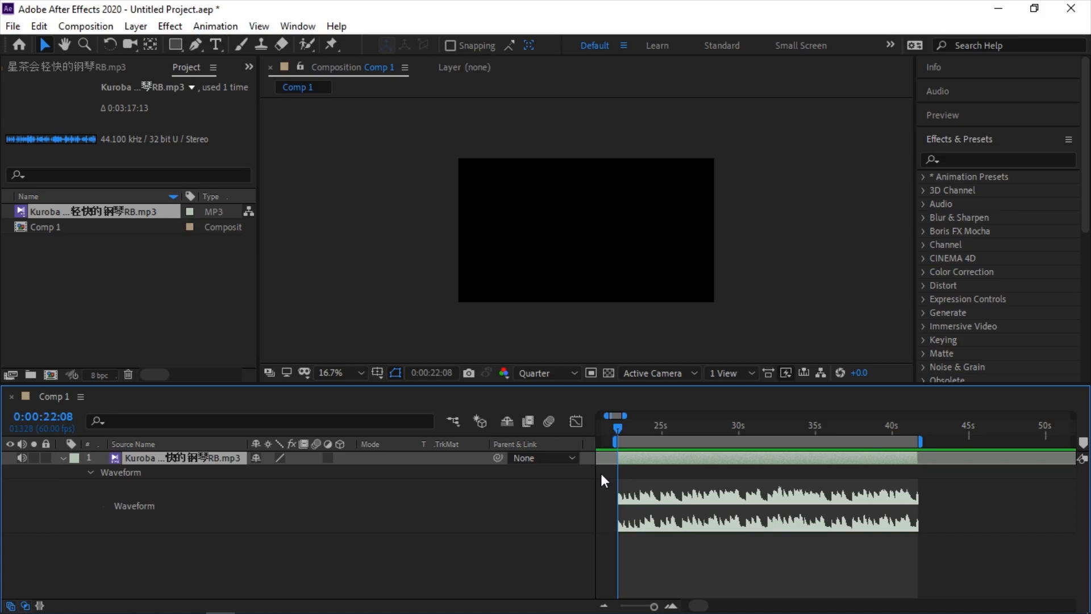
{"action": "scroll", "coordinate": [602, 472], "scroll_direction": "up", "scroll_amount": 1}
{"action": "key", "text": "space"}
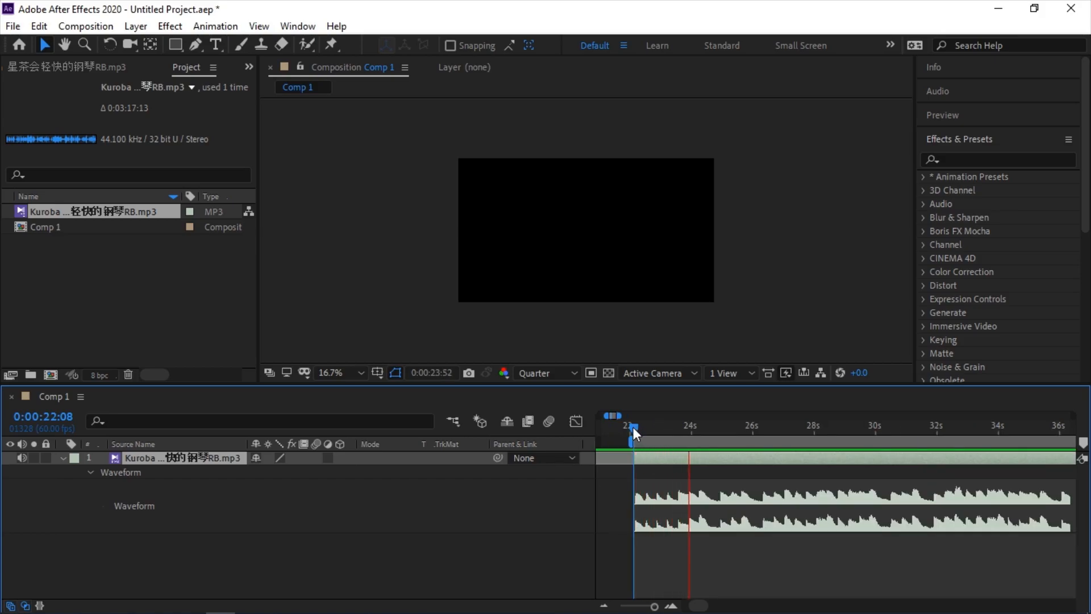
{"action": "key", "text": "space"}
{"action": "scroll", "coordinate": [638, 455], "scroll_direction": "down", "scroll_amount": 2}
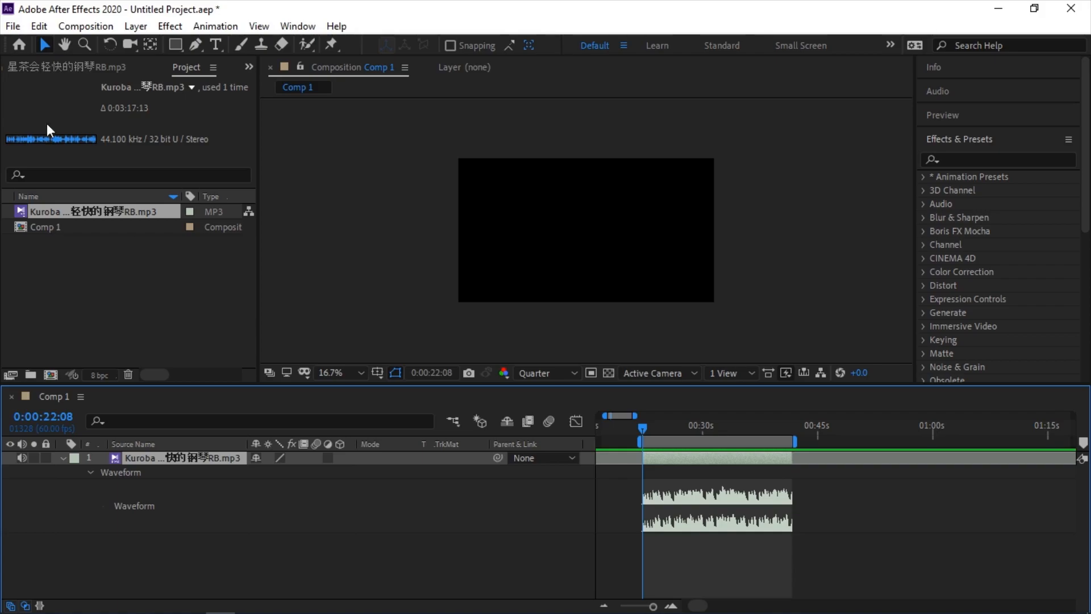
Import the eleven photographer, lightning, Bugatti, motorcycle and speed fake images from the 004 Speed Fake folder as footage
{"action": "left_click", "coordinate": [12, 26]}
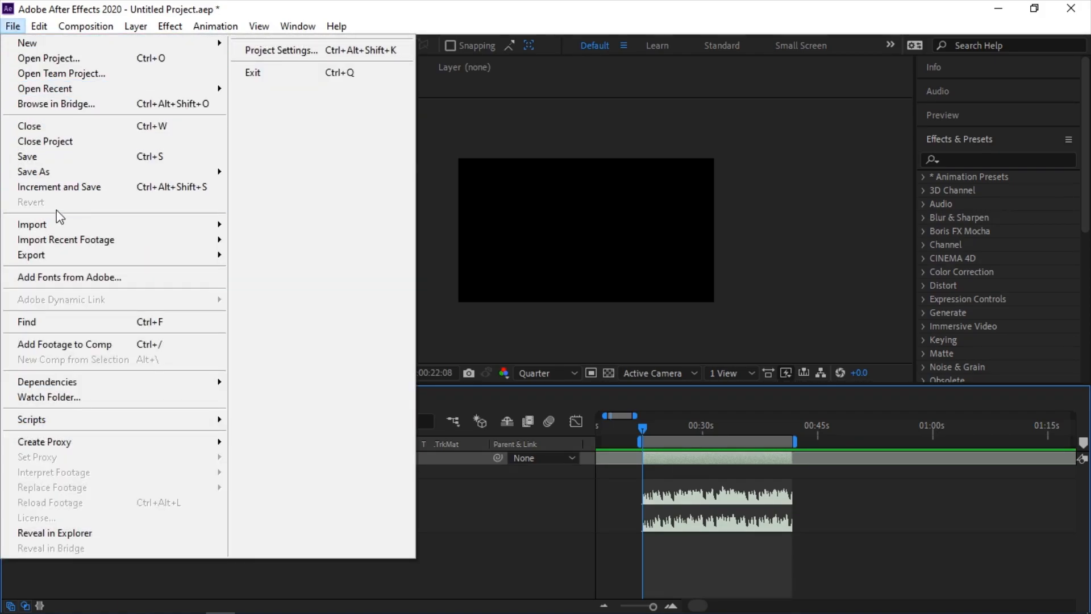
{"action": "mouse_move", "coordinate": [56, 220]}
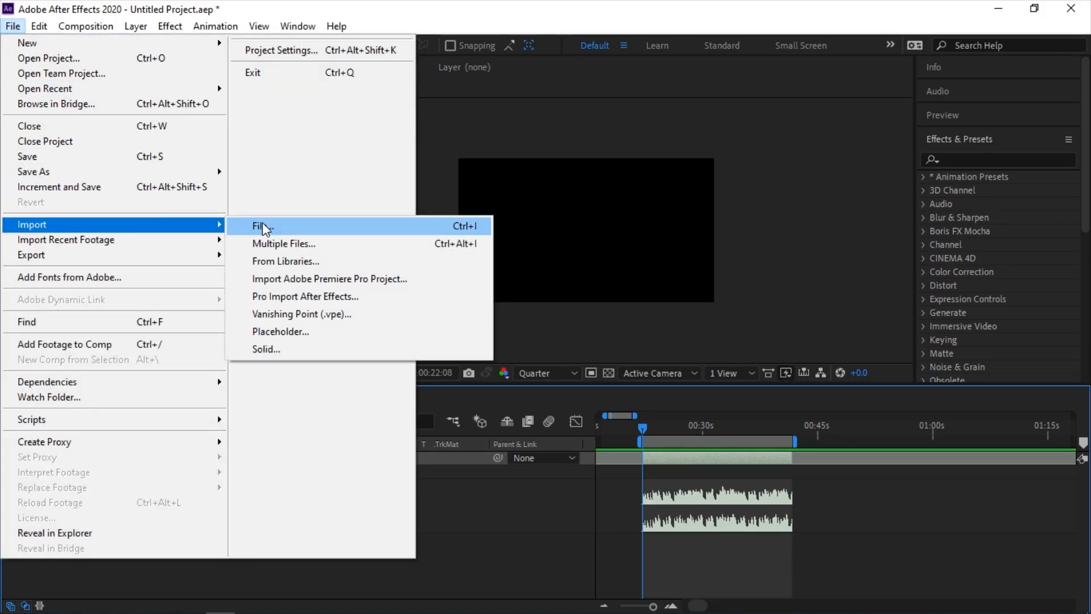
{"action": "left_click", "coordinate": [238, 225]}
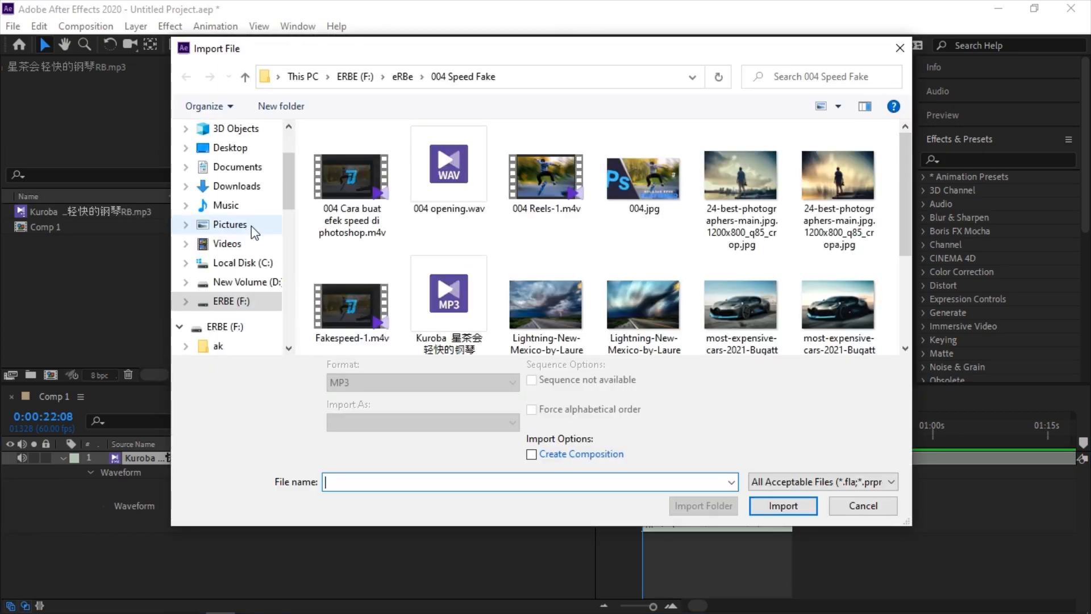
{"action": "scroll", "coordinate": [611, 224], "scroll_direction": "down", "scroll_amount": 1}
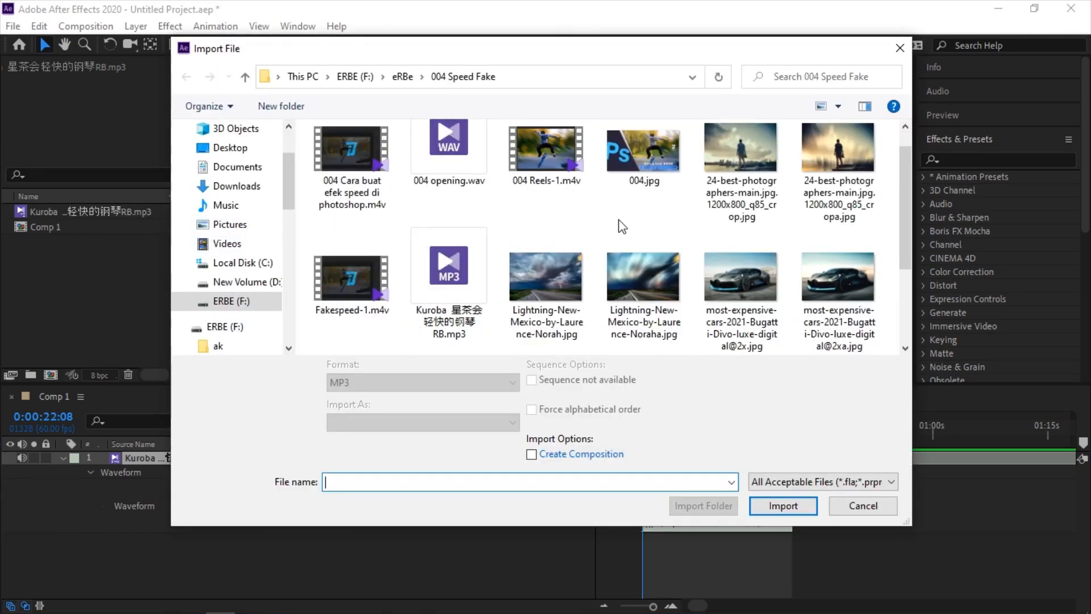
{"action": "left_click", "coordinate": [838, 170], "text": "ctrl"}
{"action": "left_click", "coordinate": [579, 307], "text": "ctrl"}
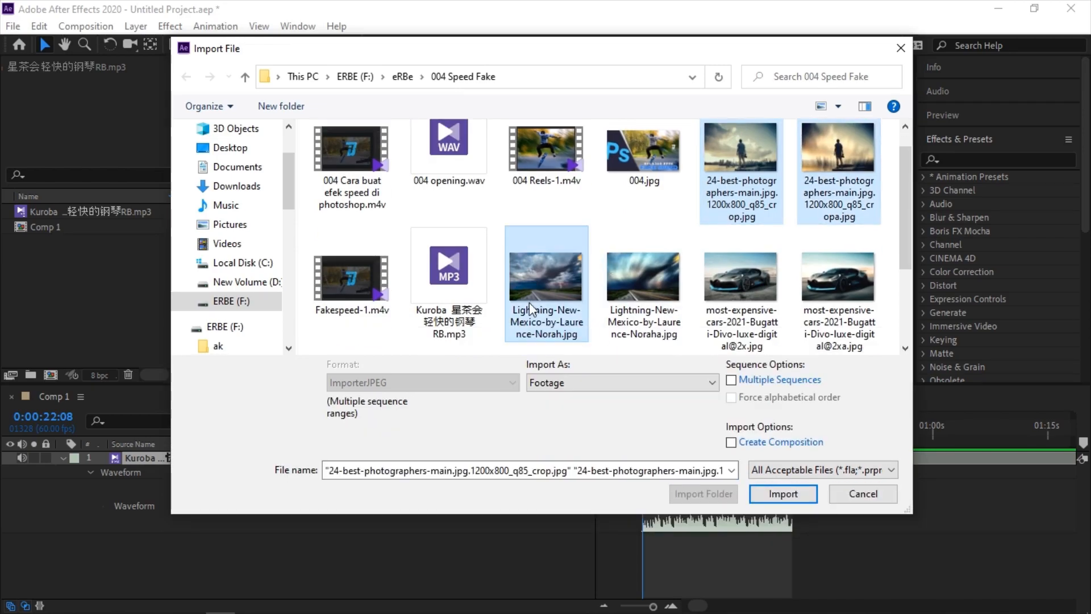
{"action": "left_click", "coordinate": [648, 290], "text": "ctrl"}
{"action": "left_click", "coordinate": [737, 290], "text": "ctrl"}
{"action": "left_click", "coordinate": [838, 279], "text": "ctrl"}
{"action": "scroll", "coordinate": [707, 226], "scroll_direction": "down", "scroll_amount": 2}
{"action": "left_click", "coordinate": [387, 296], "text": "ctrl"}
{"action": "left_click", "coordinate": [452, 294], "text": "ctrl"}
{"action": "left_click", "coordinate": [548, 287], "text": "ctrl"}
{"action": "left_click", "coordinate": [622, 287], "text": "ctrl"}
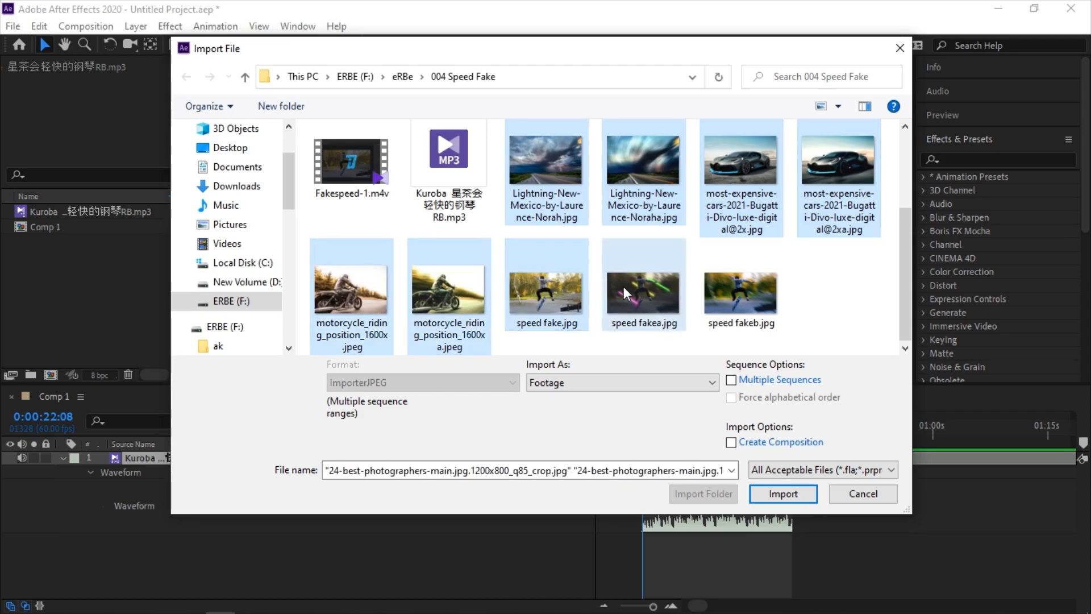
{"action": "left_click", "coordinate": [727, 295], "text": "ctrl"}
{"action": "left_click", "coordinate": [783, 493]}
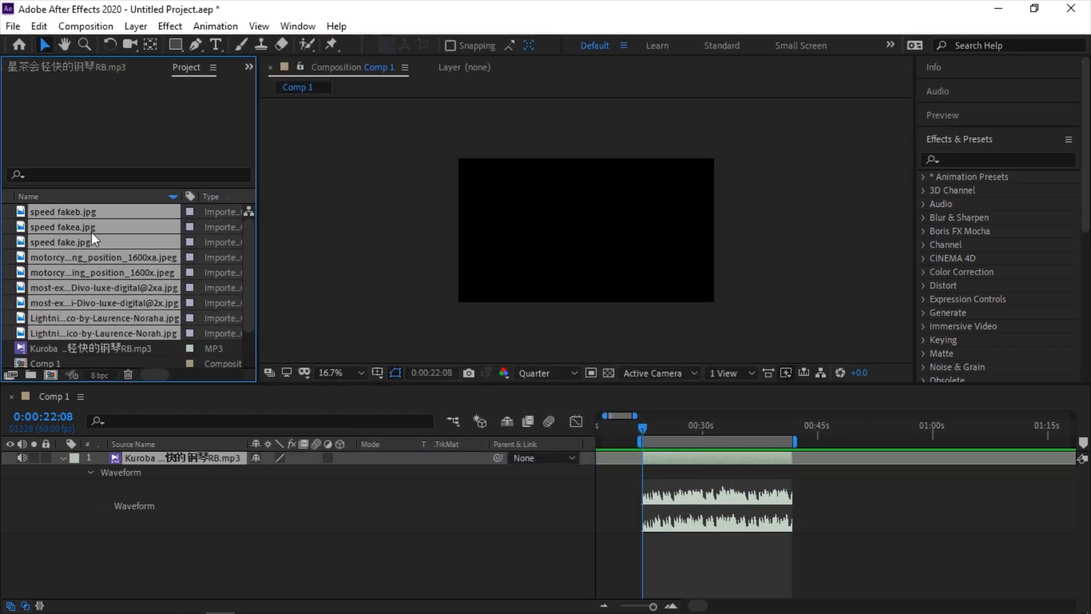
Compare the imported speed fake images and add speed fake.jpg to Comp 1 as the top layer above the MP3
{"action": "scroll", "coordinate": [94, 279], "scroll_direction": "down", "scroll_amount": 1}
{"action": "scroll", "coordinate": [93, 279], "scroll_direction": "up", "scroll_amount": 1}
{"action": "left_click", "coordinate": [108, 349]}
{"action": "left_click", "coordinate": [60, 214]}
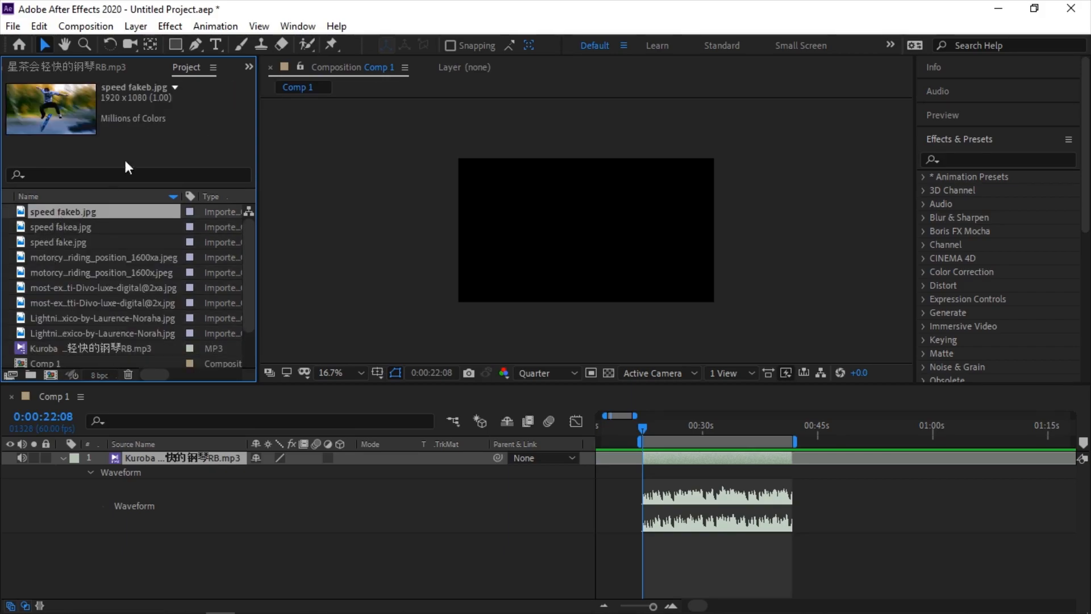
{"action": "left_click", "coordinate": [82, 226]}
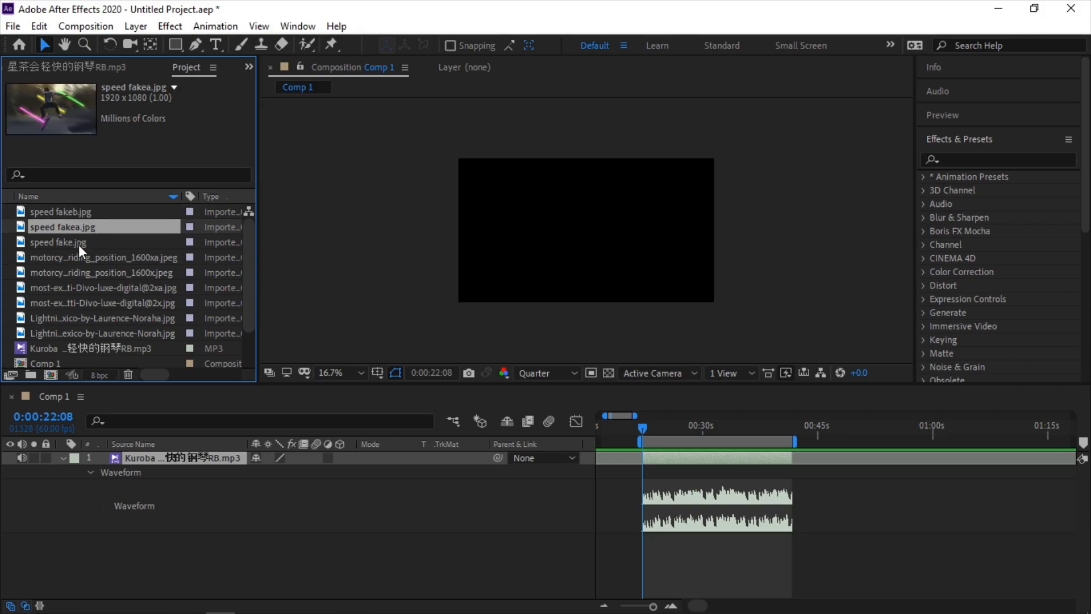
{"action": "left_click", "coordinate": [78, 243]}
{"action": "left_click", "coordinate": [74, 210]}
{"action": "left_click", "coordinate": [75, 238]}
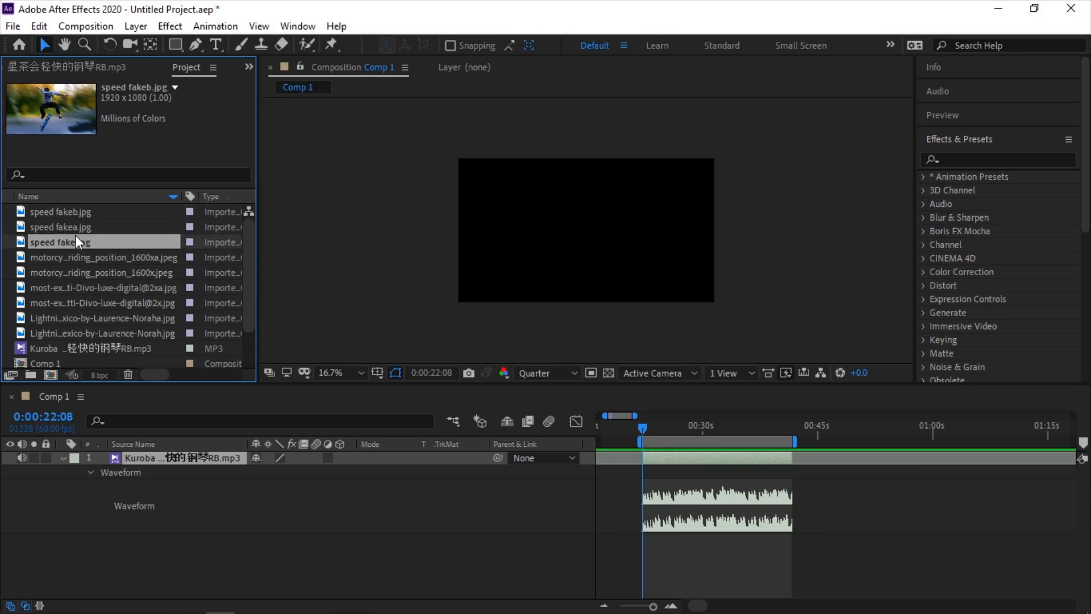
{"action": "left_click_drag", "start_coordinate": [64, 237], "coordinate": [114, 457]}
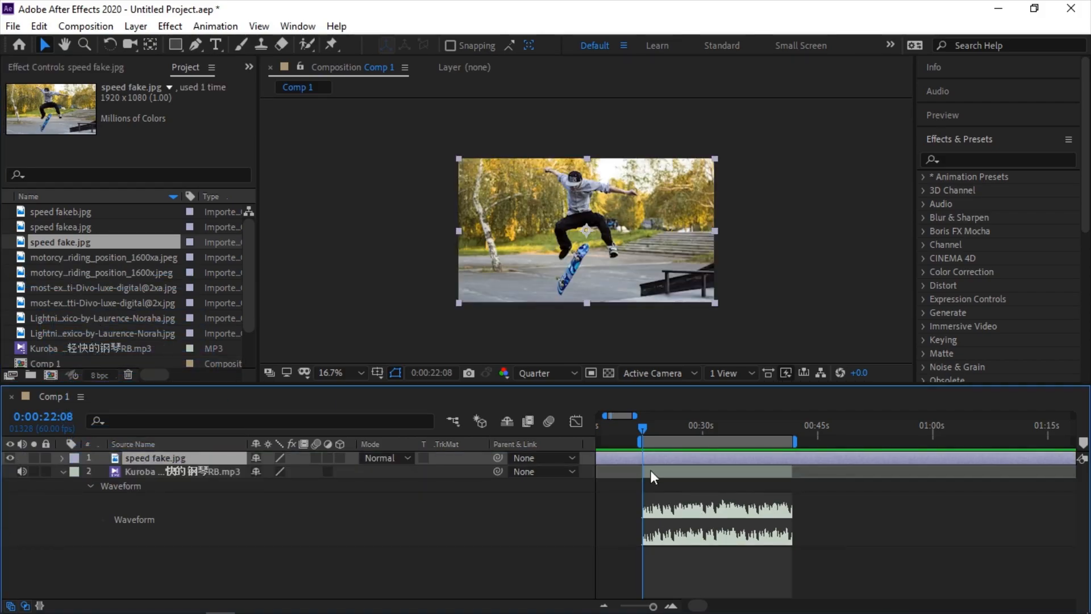
Try trimming the speed fake.jpg layer to run from 0:00:22:08 to 0:00:31:41, and undo both trims
{"action": "scroll", "coordinate": [667, 456], "scroll_direction": "down", "scroll_amount": 5}
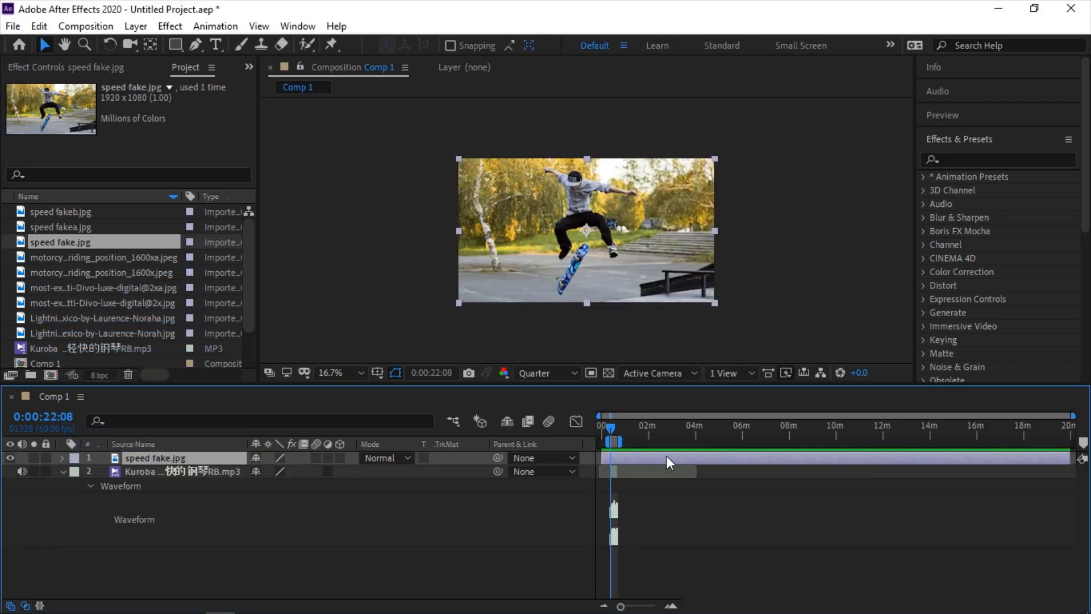
{"action": "scroll", "coordinate": [667, 456], "scroll_direction": "up", "scroll_amount": 5}
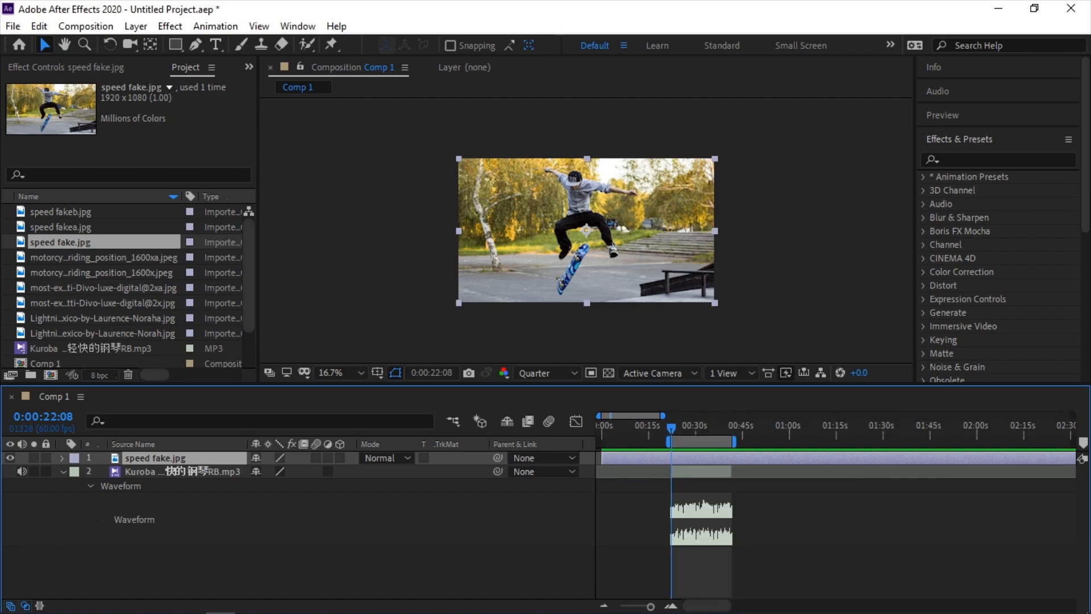
{"action": "key", "text": "alt+bracketleft"}
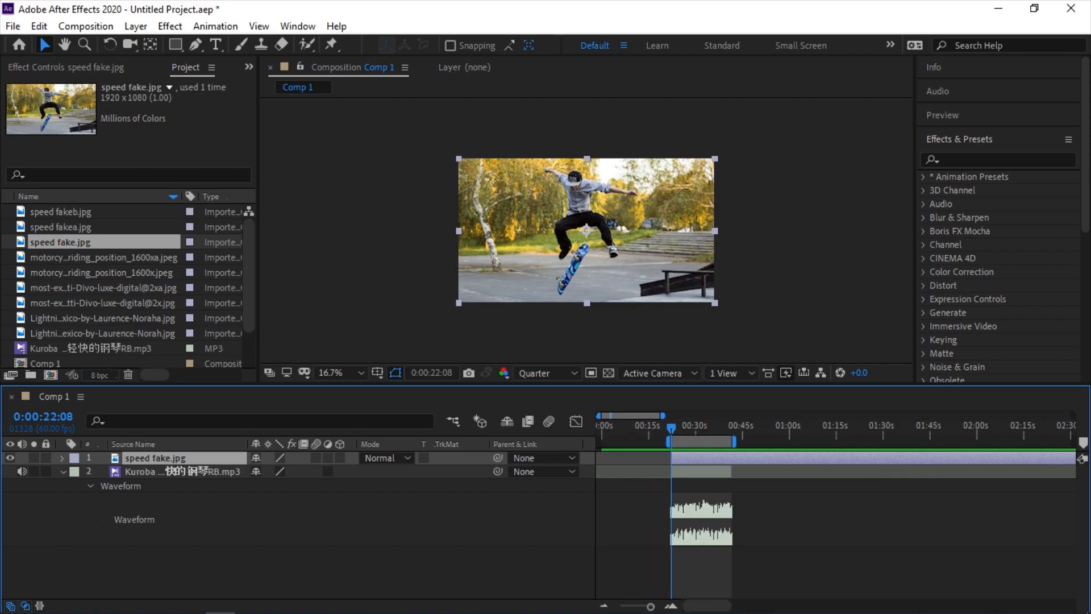
{"action": "left_click", "coordinate": [701, 428]}
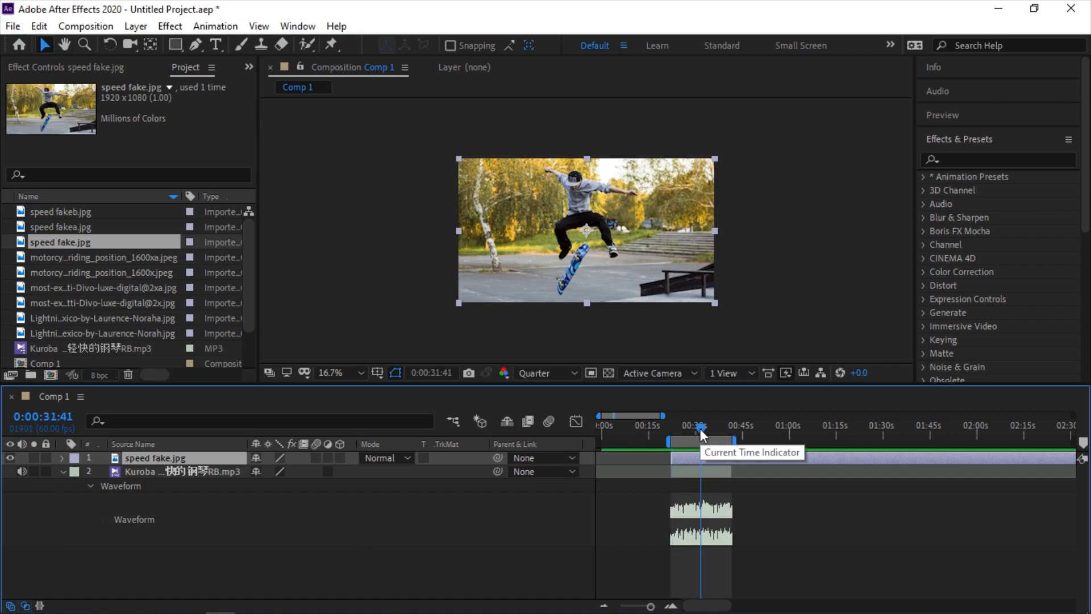
{"action": "key", "text": "alt+bracketright"}
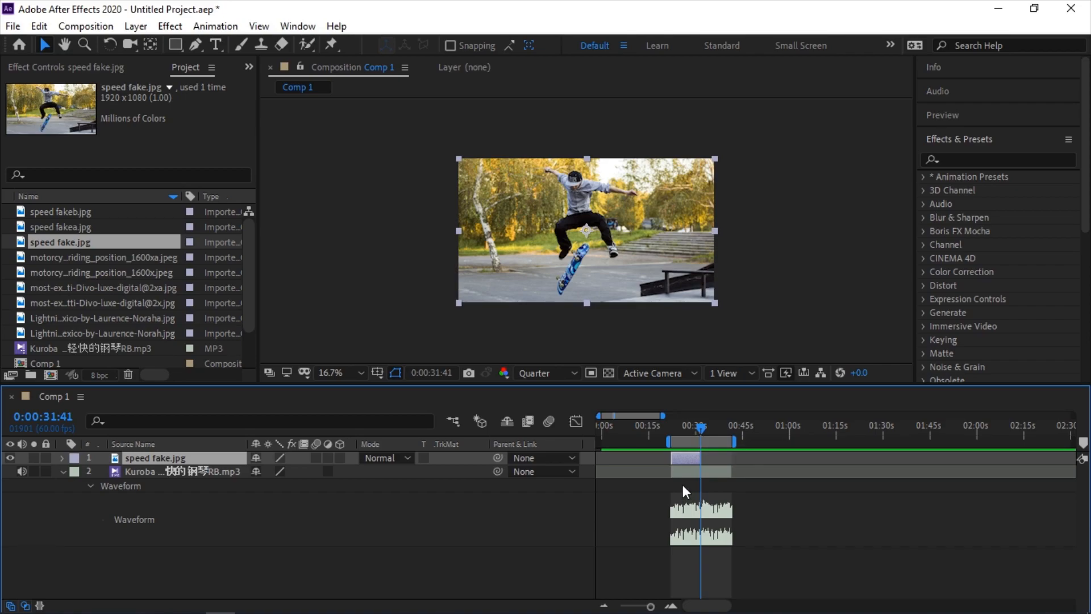
{"action": "key", "text": "ctrl+z"}
{"action": "key", "text": "ctrl+z"}
Move the current time to the first beat of the MP3 waveform at 0:00:22:11
{"action": "key", "text": "equal"}
{"action": "key", "text": "equal"}
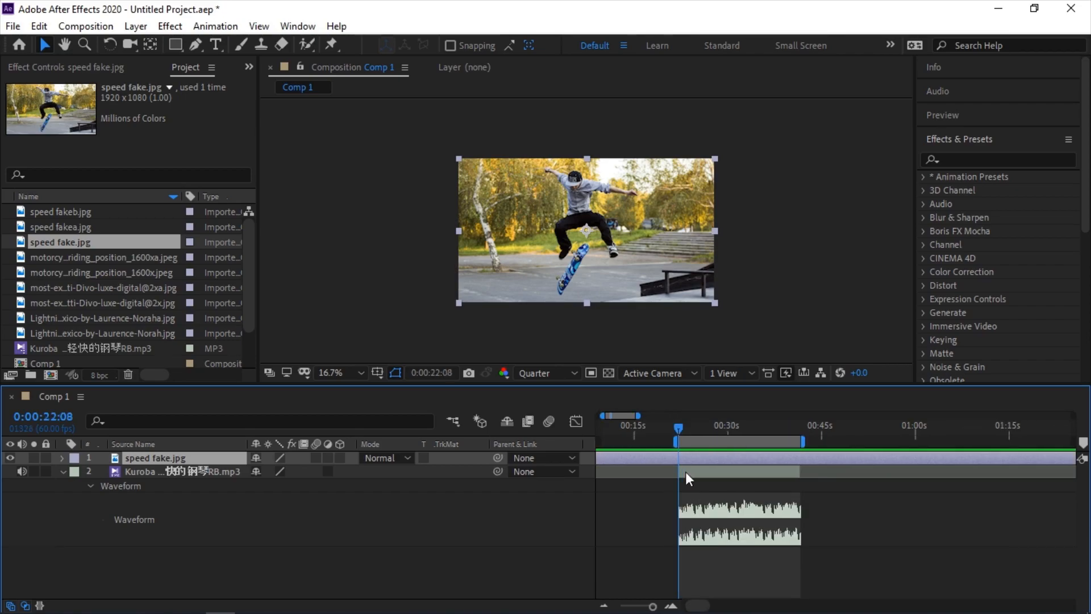
{"action": "key", "text": "equal"}
{"action": "key", "text": "equal"}
{"action": "key", "text": "equal"}
{"action": "key", "text": "equal"}
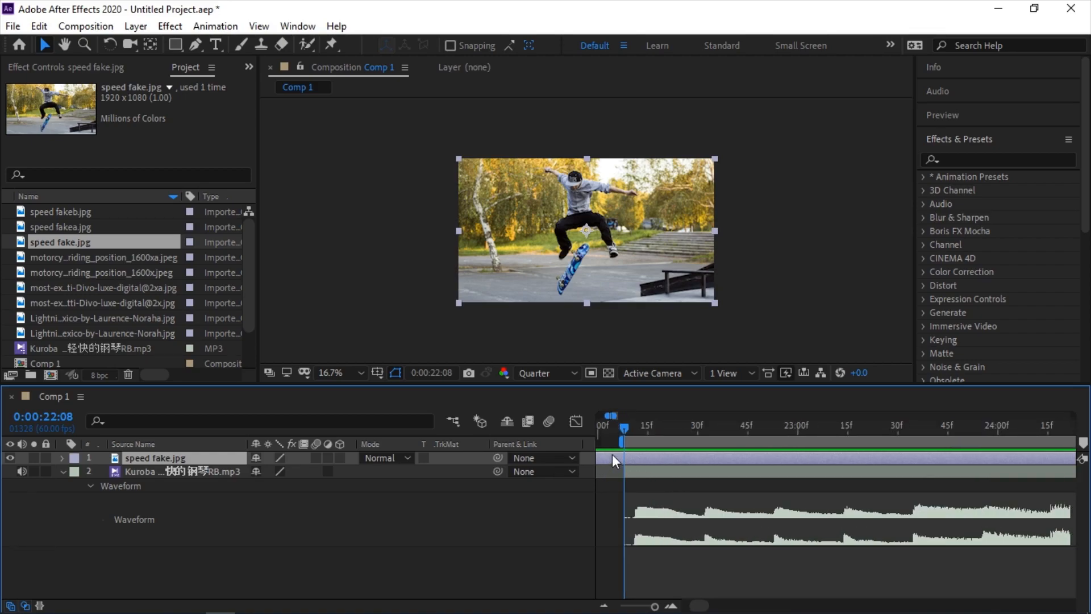
{"action": "key", "text": "equal"}
{"action": "left_click_drag", "start_coordinate": [649, 429], "coordinate": [660, 428]}
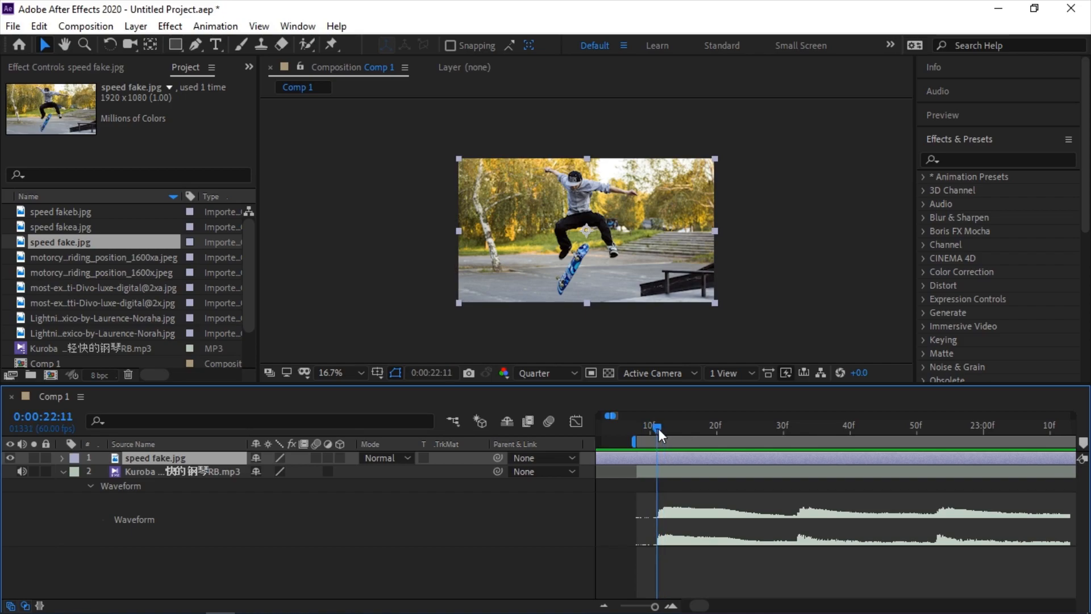
Trim the start of the speed fake.jpg layer to the current time, 0:00:22:11
{"action": "key", "text": "minus"}
{"action": "key", "text": "minus"}
{"action": "key", "text": "minus"}
{"action": "key", "text": "minus"}
{"action": "key", "text": "minus"}
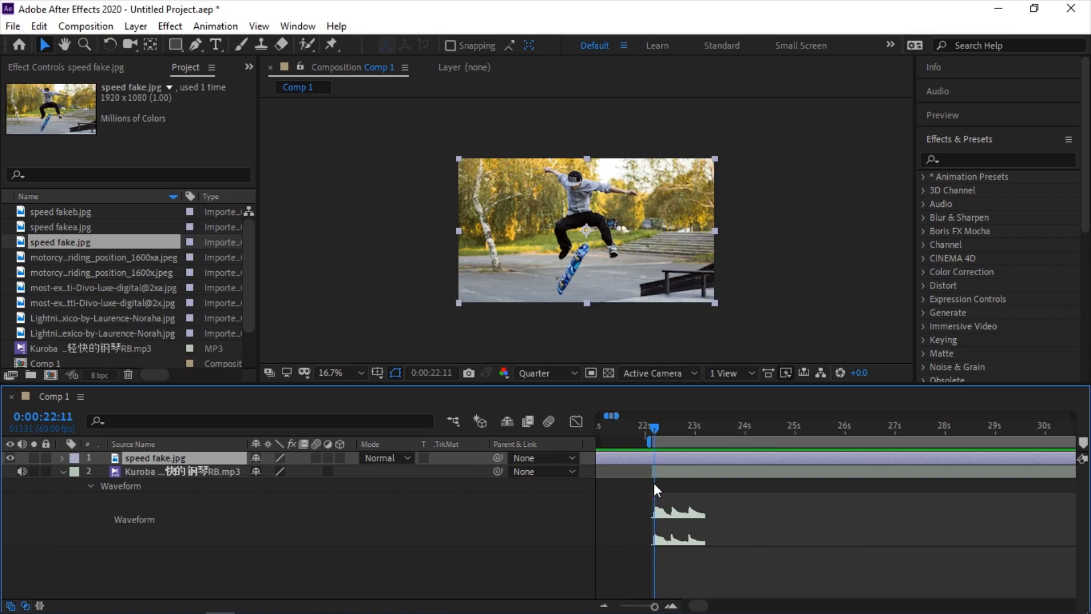
{"action": "key", "text": "minus"}
{"action": "key", "text": "minus"}
{"action": "key", "text": "minus"}
{"action": "key", "text": "minus"}
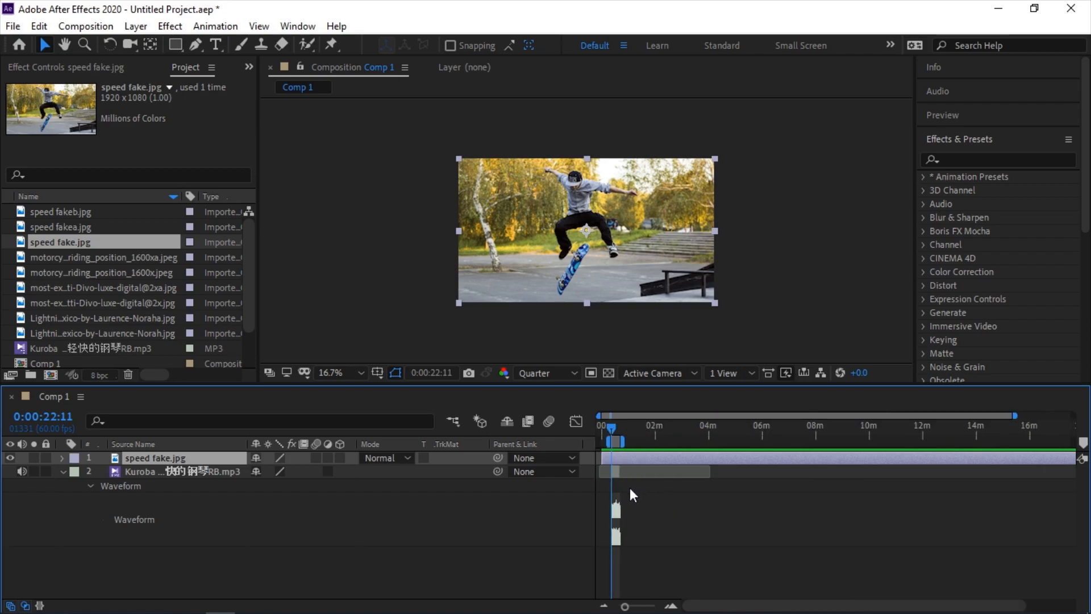
{"action": "key", "text": "equal"}
{"action": "key", "text": "equal"}
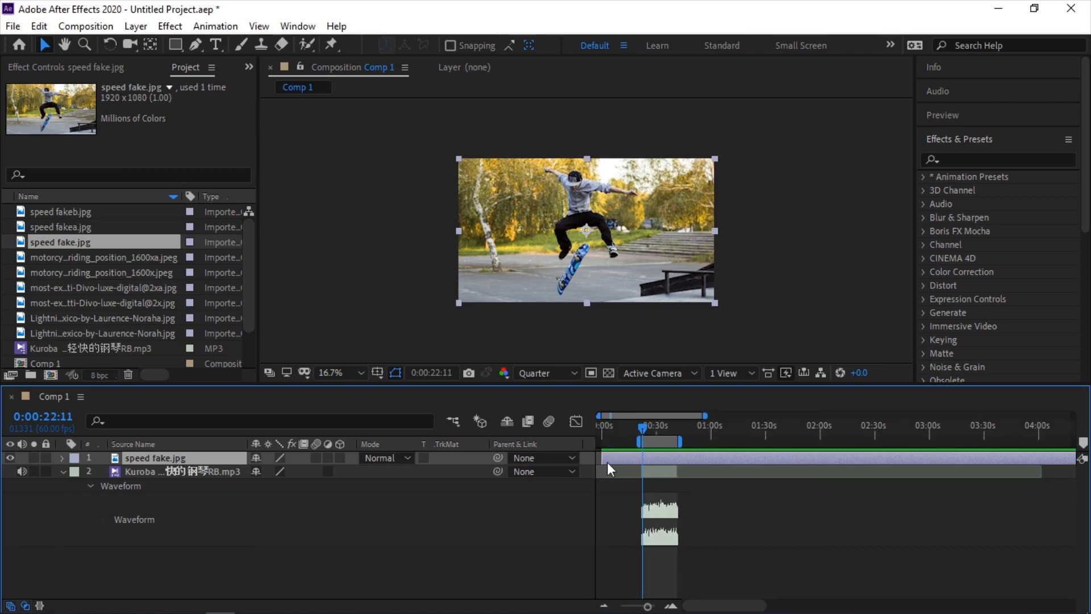
{"action": "mouse_move", "coordinate": [608, 459]}
{"action": "left_mouse_down"}
{"action": "mouse_move", "coordinate": [711, 466]}
{"action": "mouse_move", "coordinate": [593, 471]}
{"action": "left_mouse_up"}
{"action": "scroll", "coordinate": [654, 569], "scroll_direction": "down", "scroll_amount": 3}
{"action": "scroll", "coordinate": [589, 498], "scroll_direction": "up", "scroll_amount": 4}
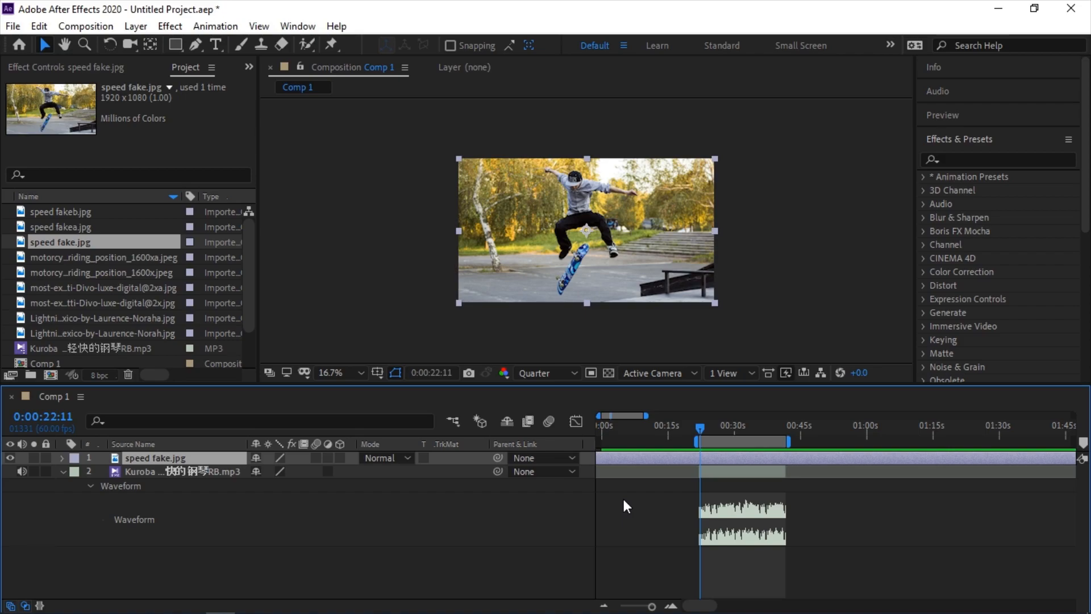
{"action": "key", "text": "alt+bracketleft"}
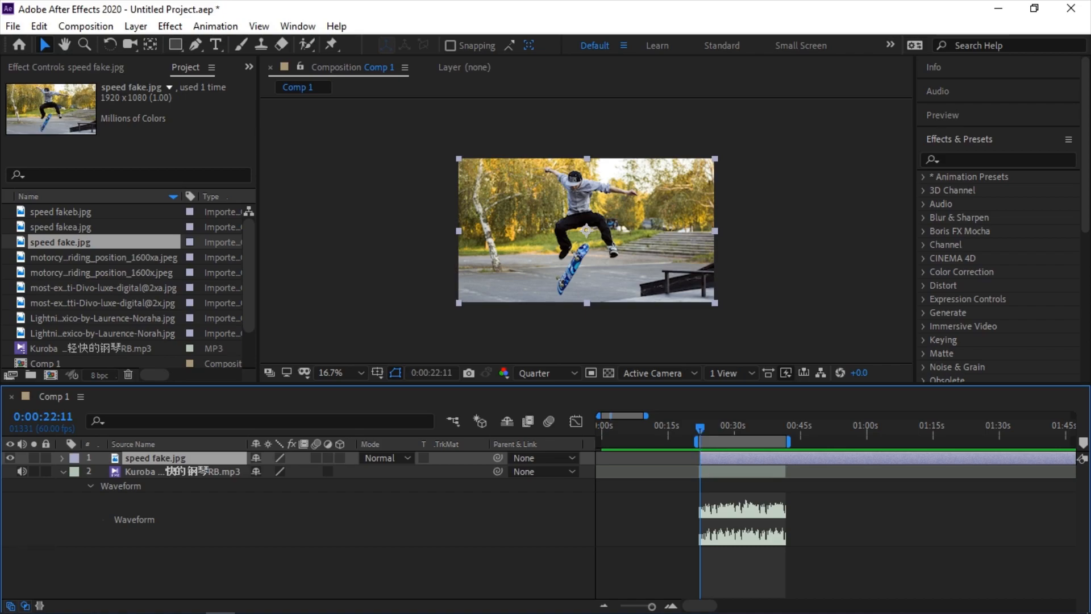
Shift the speed fake.jpg layer to end at 0:00:22:11, and shift it back to start there
{"action": "key", "text": "bracketright"}
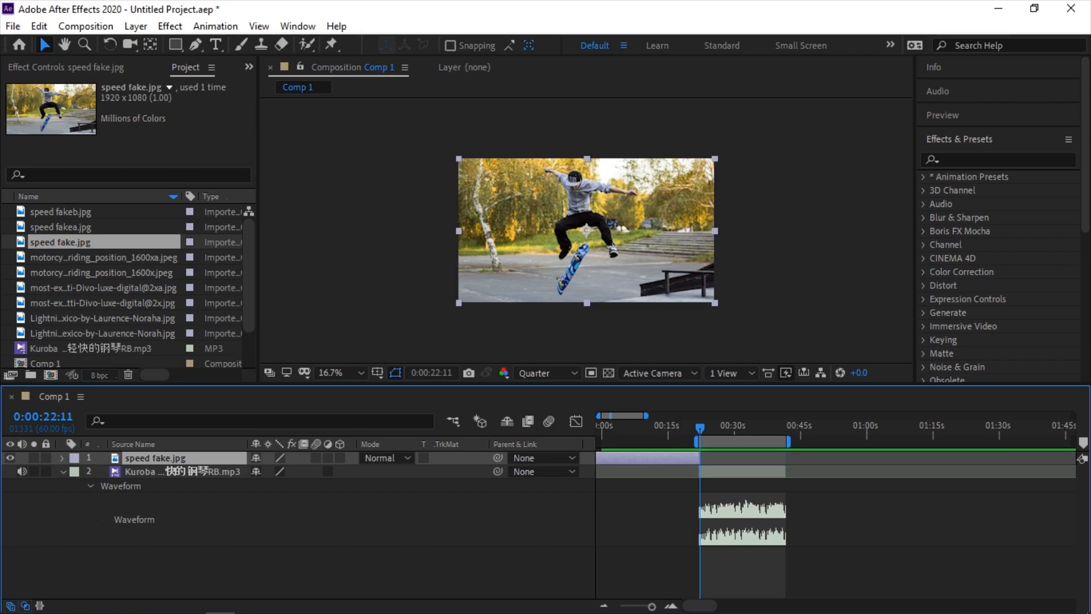
{"action": "key", "text": "bracketleft"}
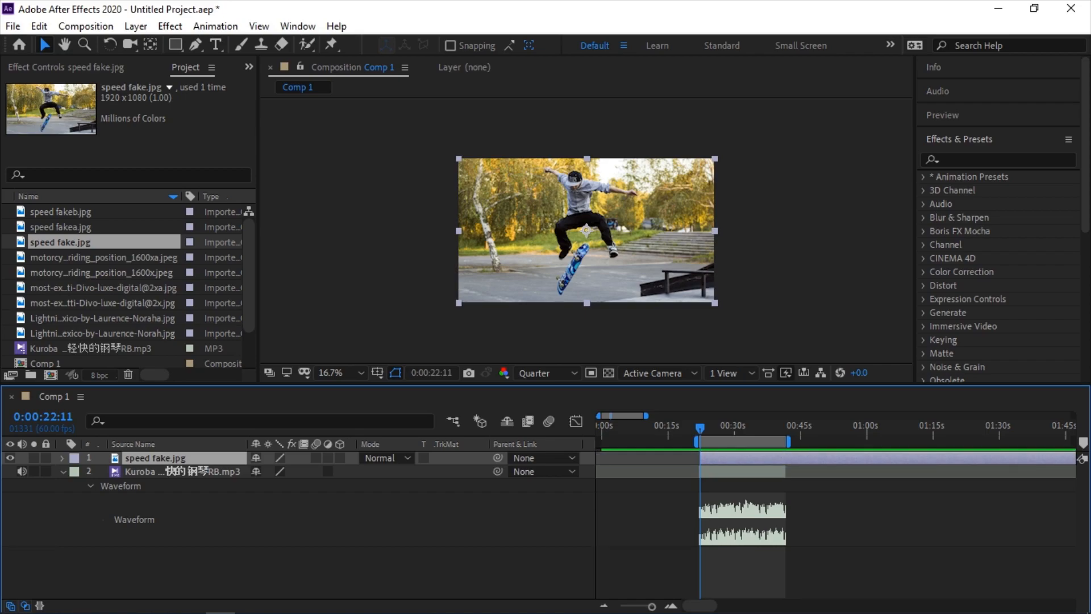
Trim the start of the MP3 layer to its first beat at 0:00:22:11
{"action": "scroll", "coordinate": [702, 483], "scroll_direction": "up", "scroll_amount": 3}
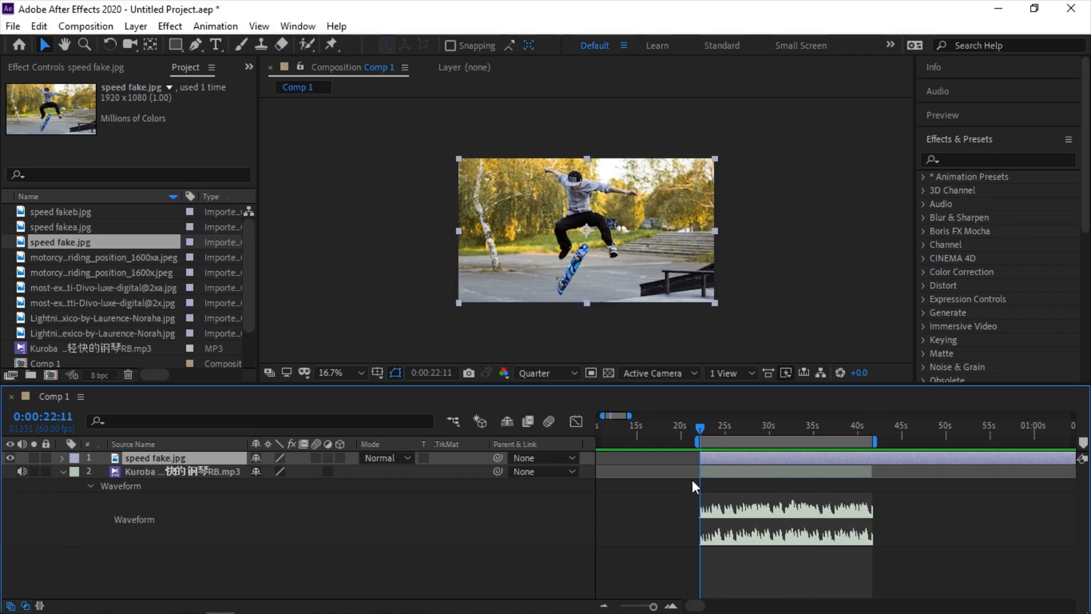
{"action": "scroll", "coordinate": [686, 476], "scroll_direction": "up", "scroll_amount": 4}
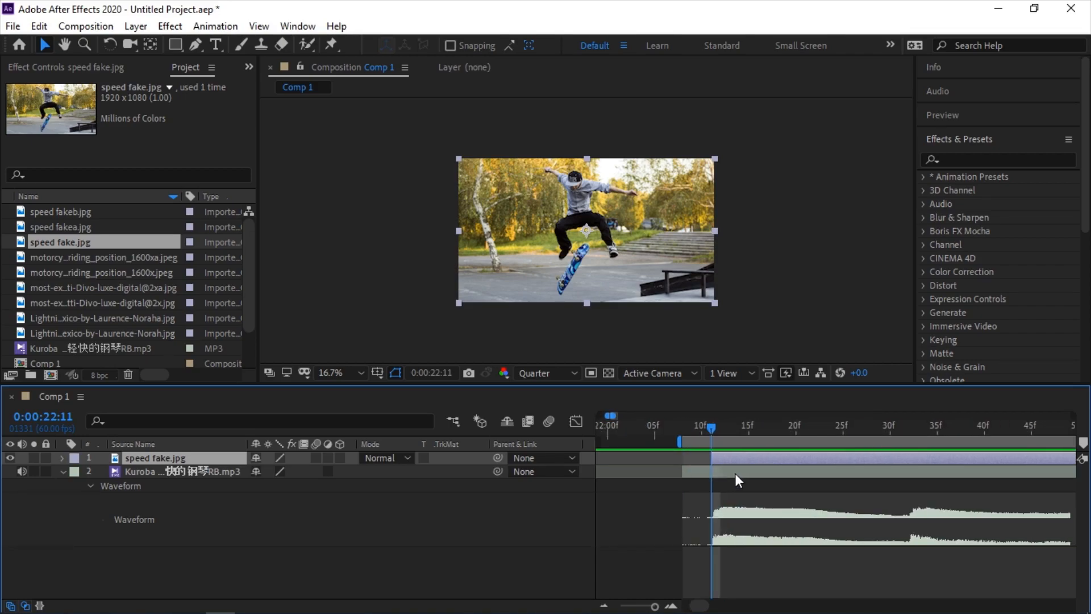
{"action": "left_click", "coordinate": [698, 470]}
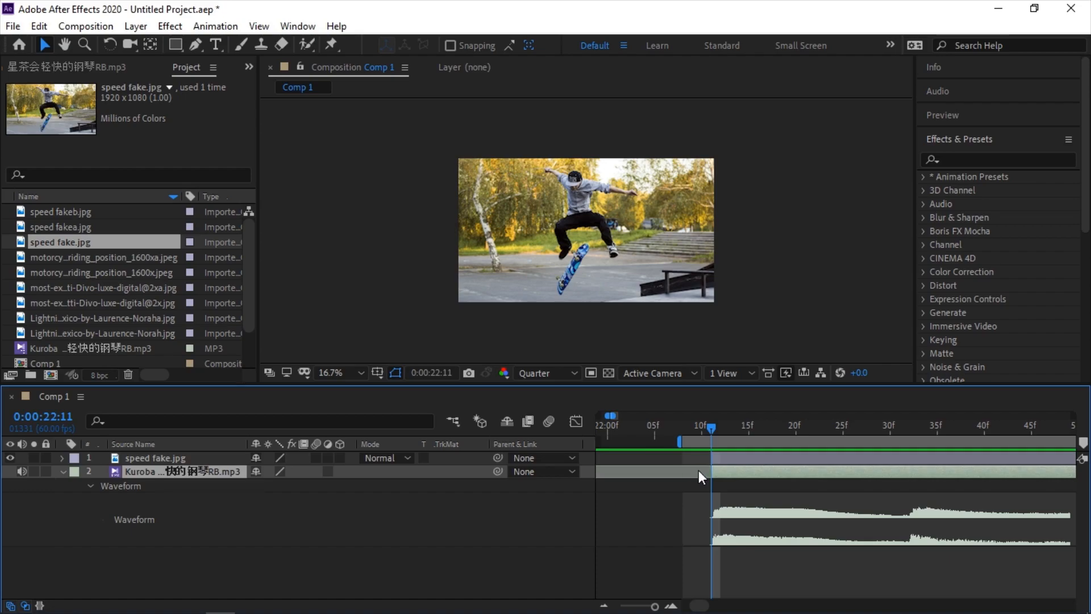
Add motorcycle_riding_position_1600x.jpeg as the top layer and trim its start to the second beat at 0:00:22:33
{"action": "scroll", "coordinate": [698, 471], "scroll_direction": "down", "scroll_amount": 2}
{"action": "scroll", "coordinate": [711, 466], "scroll_direction": "up", "scroll_amount": 1}
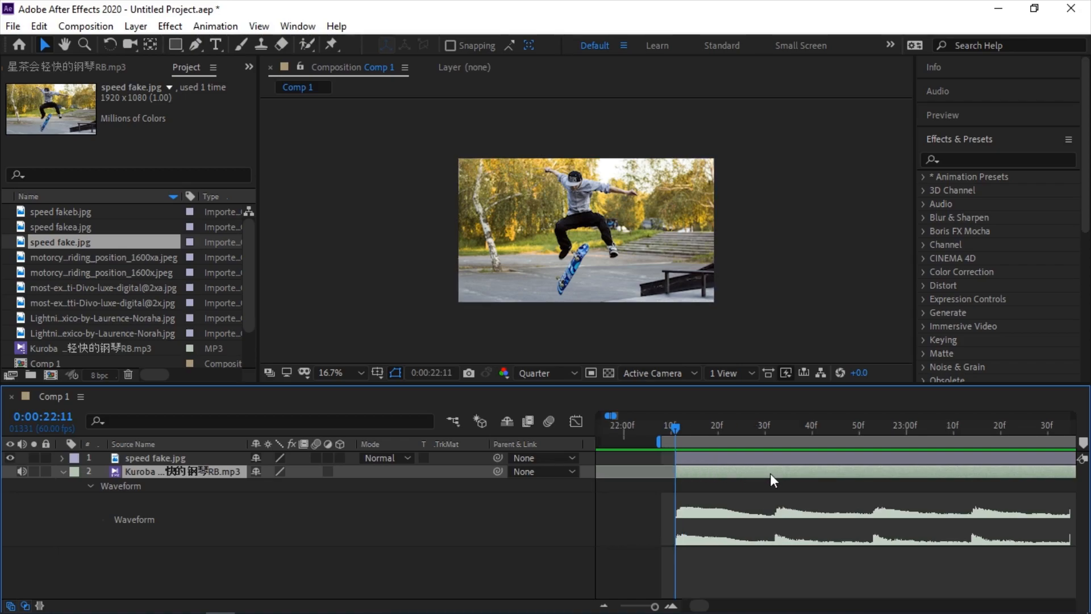
{"action": "left_click", "coordinate": [72, 257]}
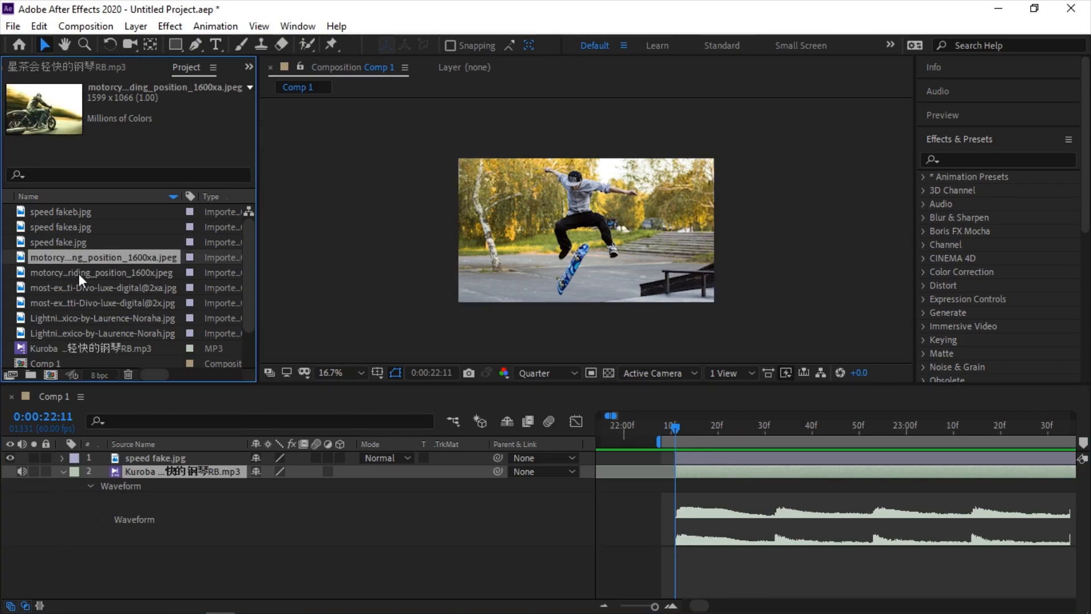
{"action": "left_click", "coordinate": [79, 273]}
{"action": "left_click", "coordinate": [74, 256]}
{"action": "left_click", "coordinate": [75, 272]}
{"action": "left_click_drag", "start_coordinate": [77, 271], "coordinate": [134, 456]}
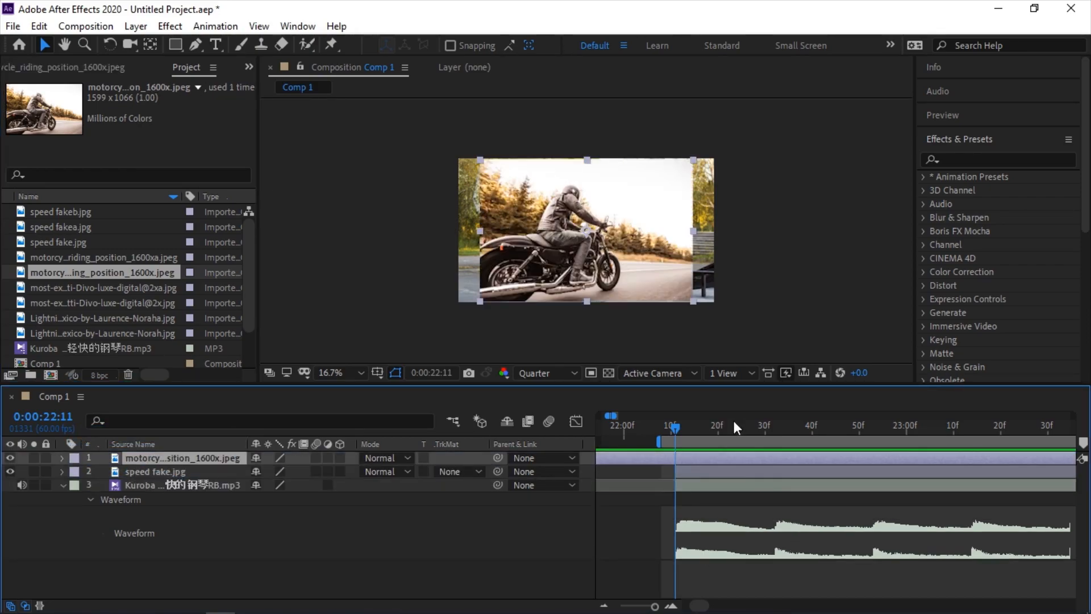
{"action": "left_click_drag", "start_coordinate": [734, 425], "coordinate": [778, 432]}
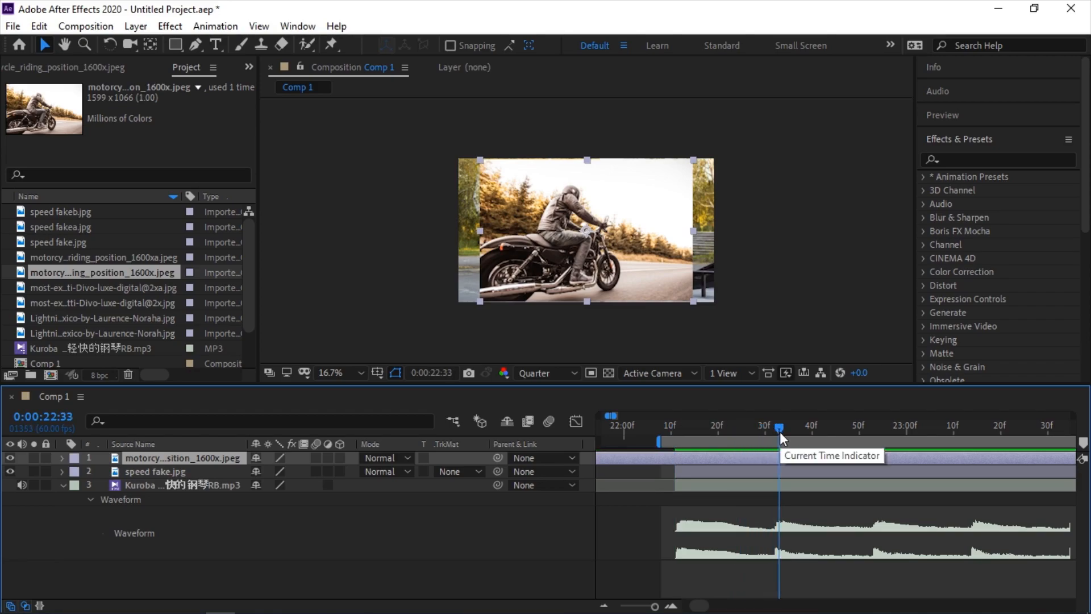
{"action": "key", "text": "alt+bracketleft"}
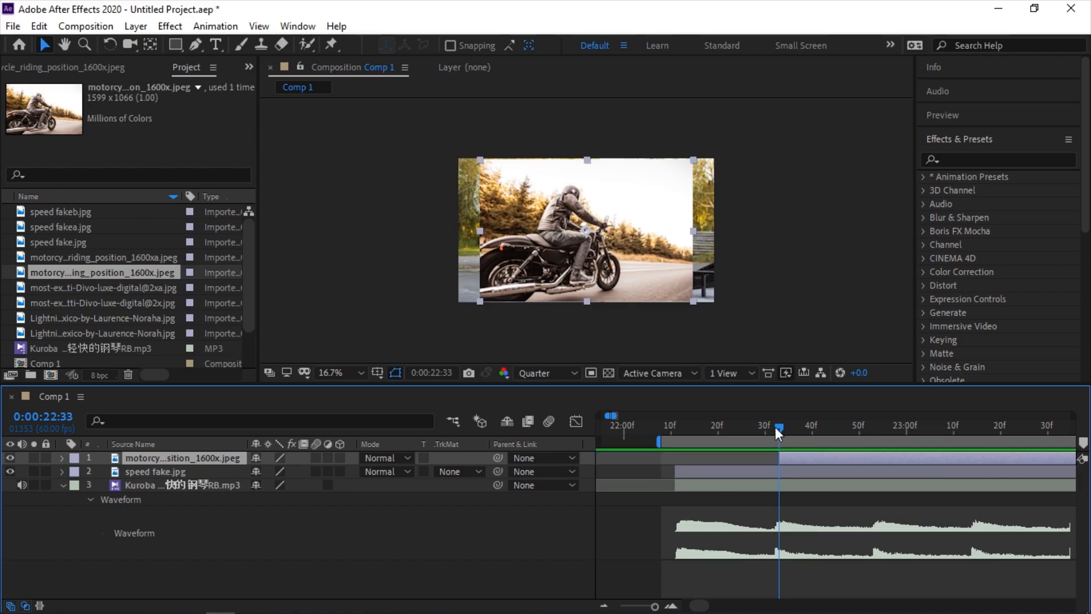
{"action": "left_click", "coordinate": [52, 308]}
{"action": "left_click_drag", "start_coordinate": [52, 307], "coordinate": [108, 458]}
{"action": "left_click", "coordinate": [879, 432]}
{"action": "key", "text": "alt+bracketleft"}
Add the un-suffixed lightning storm image as the top layer, starting on the fourth beat at 0:00:23:14, and preview the sequence
{"action": "left_click_drag", "start_coordinate": [132, 334], "coordinate": [188, 458]}
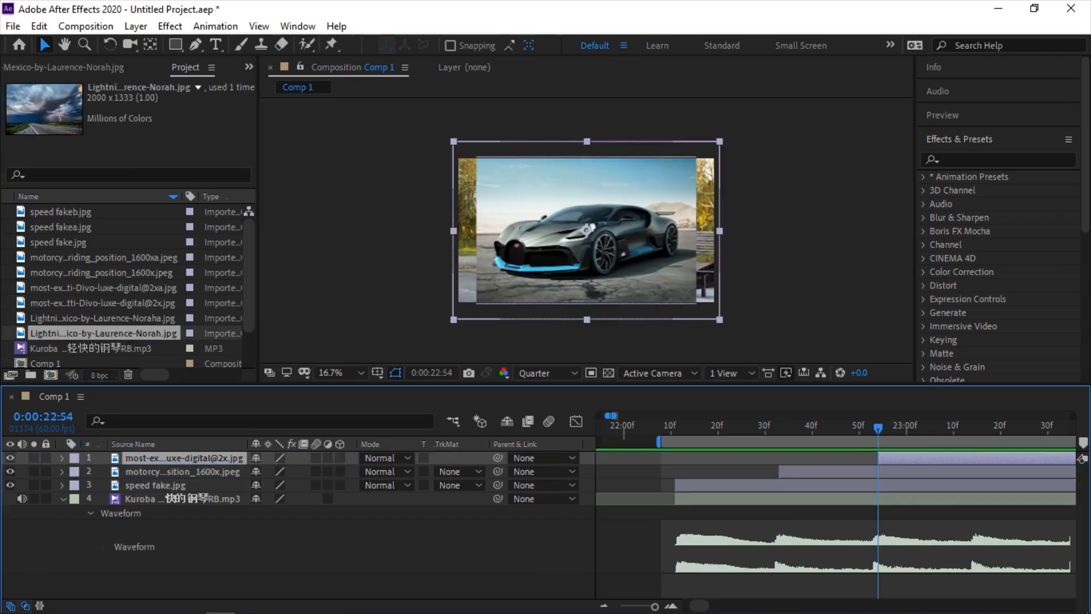
{"action": "left_click", "coordinate": [973, 430]}
{"action": "key", "text": "alt+bracketleft"}
{"action": "left_click", "coordinate": [678, 428]}
{"action": "key", "text": "space"}
Move the speed fake.jpg layer to the top of the stack and trim its start to the fifth beat at 0:00:23:36
{"action": "left_click", "coordinate": [665, 428]}
{"action": "key", "text": "minus"}
{"action": "left_click", "coordinate": [900, 426]}
{"action": "left_click", "coordinate": [155, 499]}
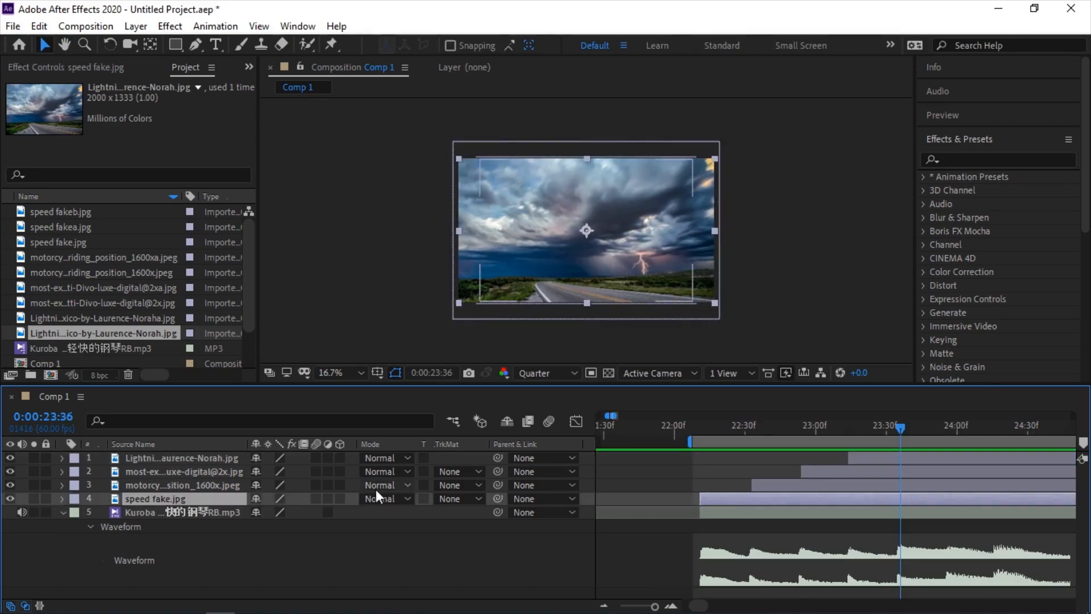
{"action": "left_click_drag", "start_coordinate": [155, 499], "coordinate": [155, 454]}
{"action": "key", "text": "alt+bracketleft"}
Add 24-best…1200x800_q85_crop.jpg directly above the MP3 layer and trim its start to the first beat at 0:00:22:11
{"action": "scroll", "coordinate": [63, 335], "scroll_direction": "down", "scroll_amount": 3}
{"action": "left_click", "coordinate": [64, 336]}
{"action": "left_click_drag", "start_coordinate": [64, 348], "coordinate": [131, 506]}
{"action": "left_click", "coordinate": [700, 428]}
{"action": "key", "text": "alt+bracketleft"}
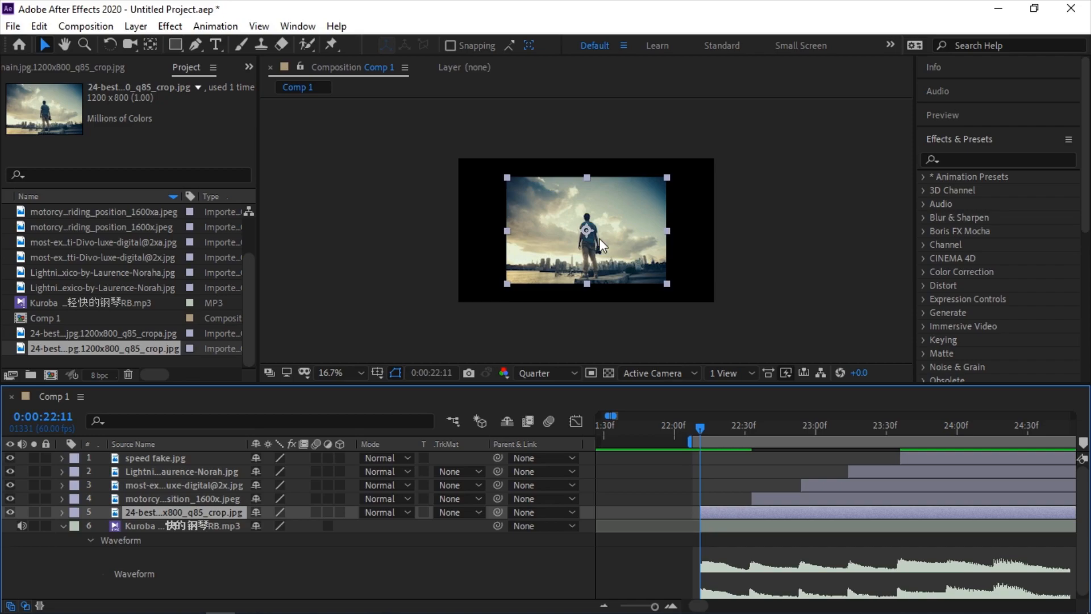
Enlarge the 24-best…1200x800_q85_crop.jpg layer to 161.5% so that it covers the frame, and show its Scale property
{"action": "left_click", "coordinate": [665, 283]}
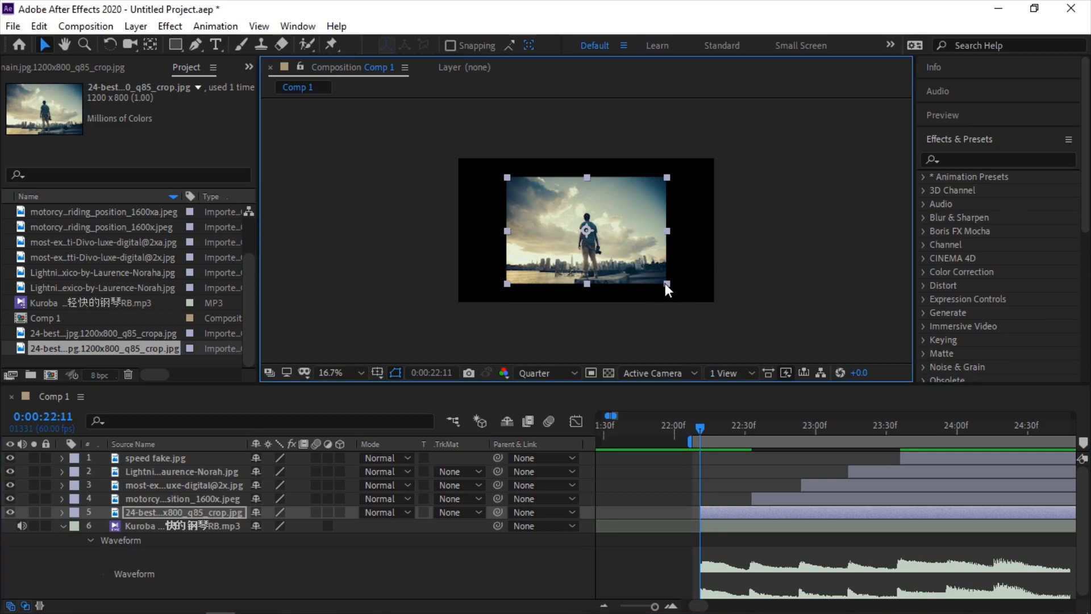
{"action": "left_click_drag", "start_coordinate": [665, 284], "coordinate": [824, 316]}
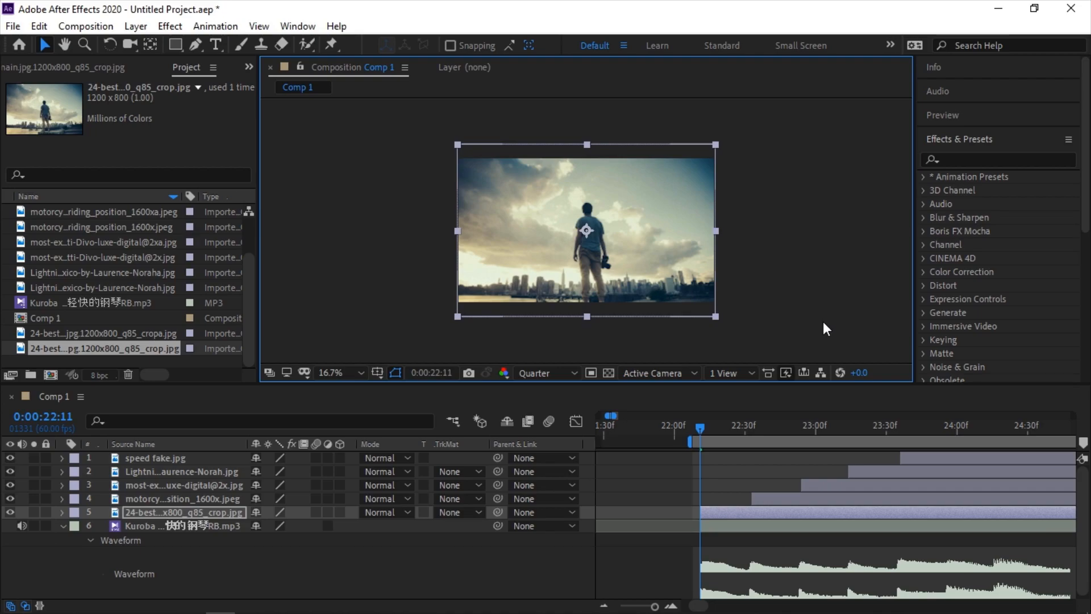
{"action": "left_click", "coordinate": [173, 511]}
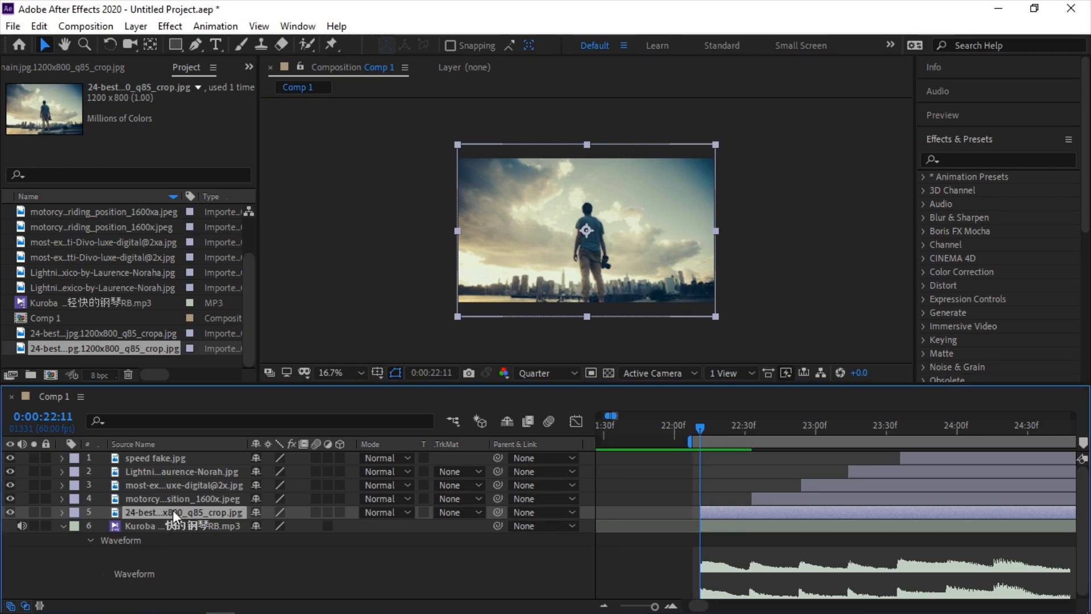
{"action": "left_click", "coordinate": [172, 498]}
{"action": "left_click", "coordinate": [172, 514]}
{"action": "key", "text": "s"}
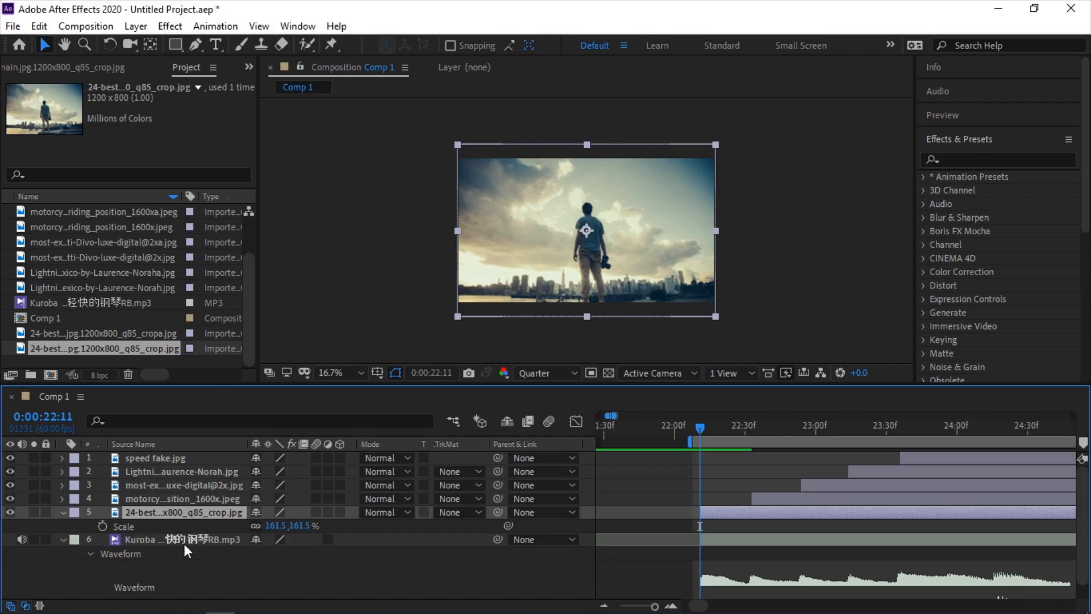
{"action": "mouse_move", "coordinate": [276, 525]}
{"action": "left_mouse_down"}
{"action": "mouse_move", "coordinate": [287, 526]}
{"action": "mouse_move", "coordinate": [241, 526]}
{"action": "mouse_move", "coordinate": [289, 526]}
{"action": "mouse_move", "coordinate": [285, 534]}
{"action": "left_mouse_up"}
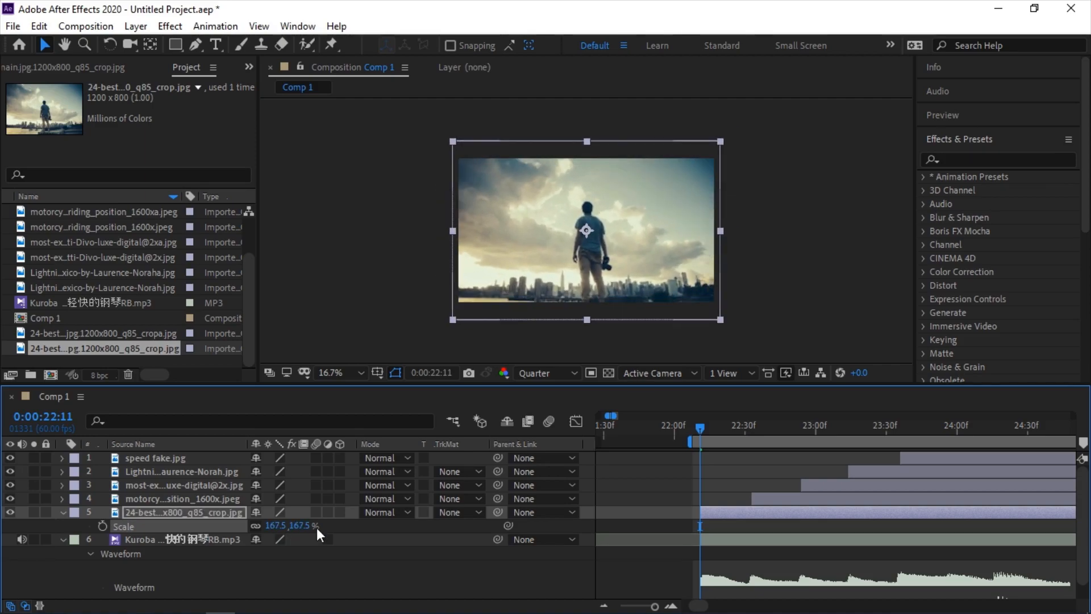
{"action": "key", "text": "ctrl+z"}
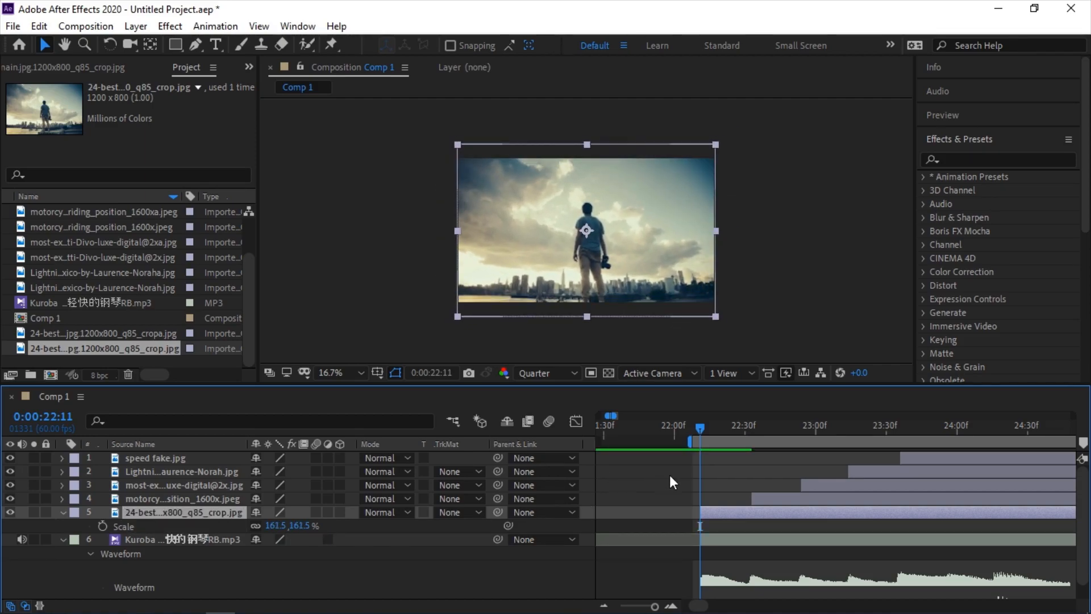
Enlarge the motorcycle and Bugatti image layers so that each covers the whole composition frame
{"action": "key", "text": "space"}
{"action": "left_click_drag", "start_coordinate": [700, 429], "coordinate": [801, 430]}
{"action": "left_click", "coordinate": [667, 276]}
{"action": "left_click", "coordinate": [665, 275]}
{"action": "left_click_drag", "start_coordinate": [698, 305], "coordinate": [721, 317]}
{"action": "left_click_drag", "start_coordinate": [801, 428], "coordinate": [850, 430]}
{"action": "left_click", "coordinate": [665, 276]}
{"action": "left_click_drag", "start_coordinate": [696, 304], "coordinate": [720, 318]}
{"action": "left_click_drag", "start_coordinate": [849, 428], "coordinate": [901, 428]}
{"action": "left_click", "coordinate": [665, 276]}
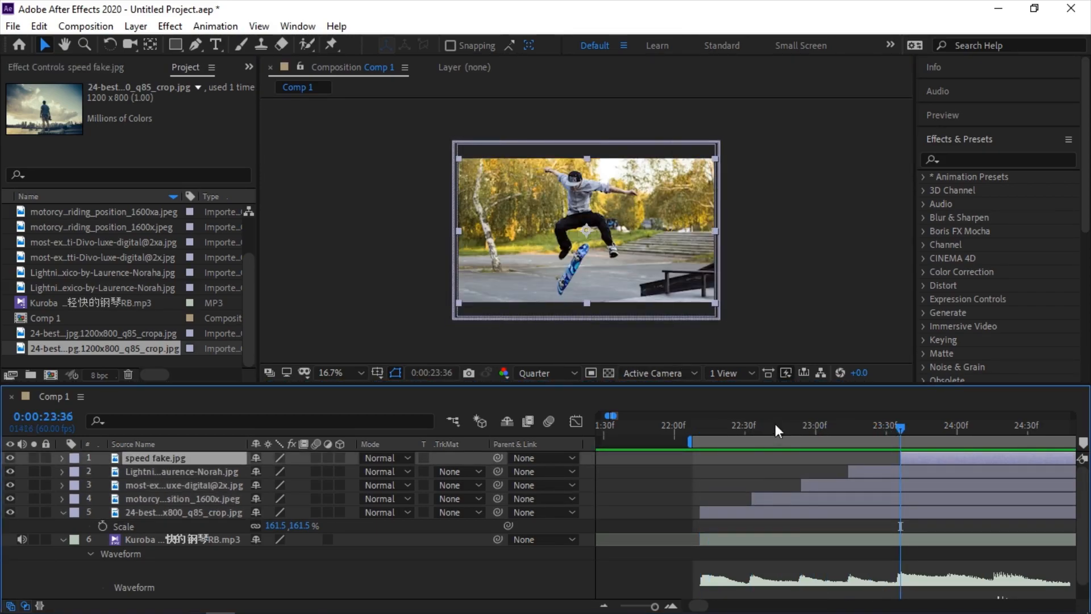
Trim the end of the 24-best…1200x800_q85_crop.jpg layer to 0:00:22:33, where the motorcycle layer starts
{"action": "mouse_move", "coordinate": [783, 423]}
{"action": "left_mouse_down"}
{"action": "mouse_move", "coordinate": [752, 428]}
{"action": "mouse_move", "coordinate": [777, 426]}
{"action": "left_mouse_up"}
{"action": "left_click", "coordinate": [795, 515]}
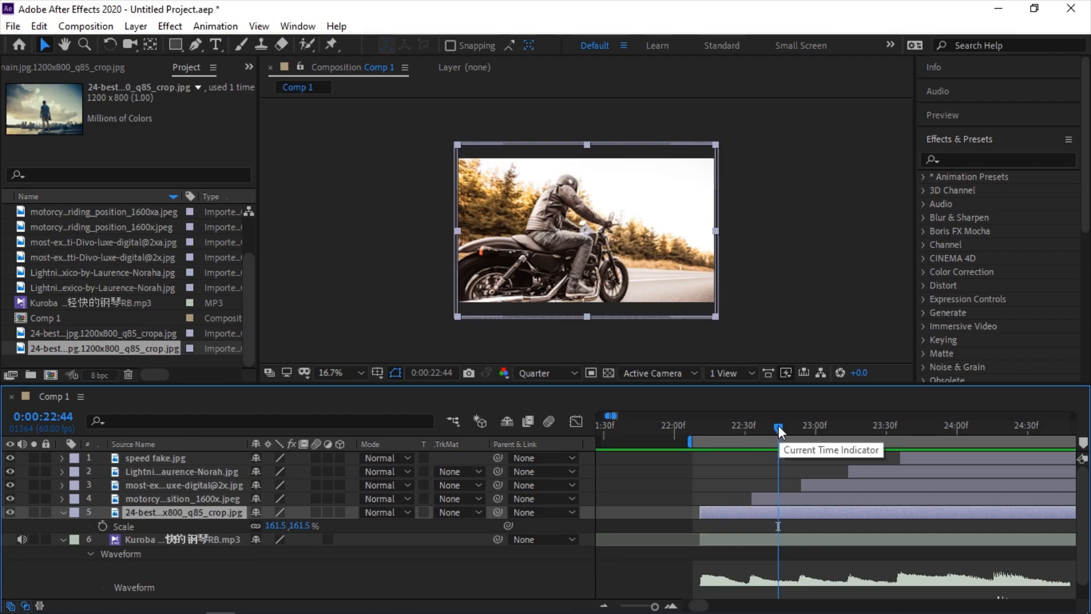
{"action": "left_click_drag", "start_coordinate": [778, 426], "coordinate": [758, 427]}
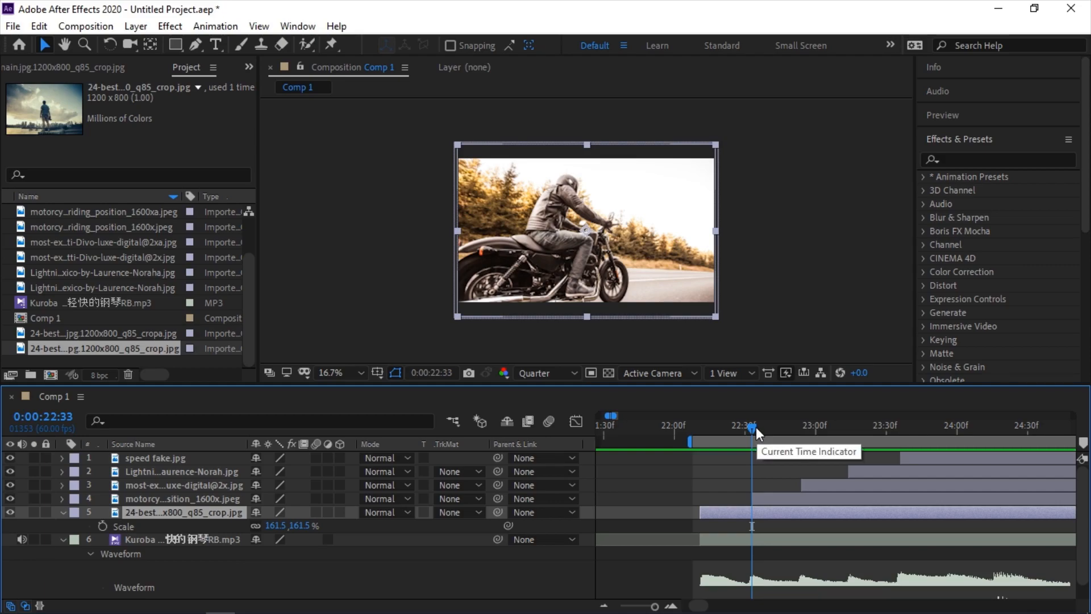
{"action": "key", "text": "alt+bracketright"}
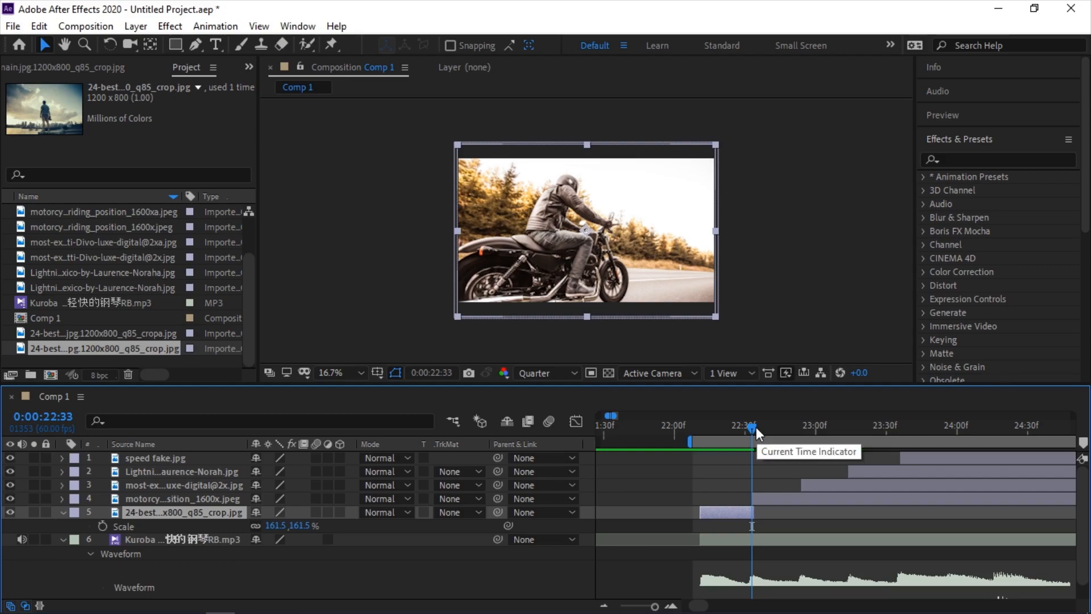
Trim the end of the motorcycle layer to 0:00:22:54, where the Bugatti layer starts
{"action": "left_click_drag", "start_coordinate": [753, 427], "coordinate": [799, 499]}
{"action": "left_click", "coordinate": [799, 498]}
{"action": "key", "text": "alt+bracketright"}
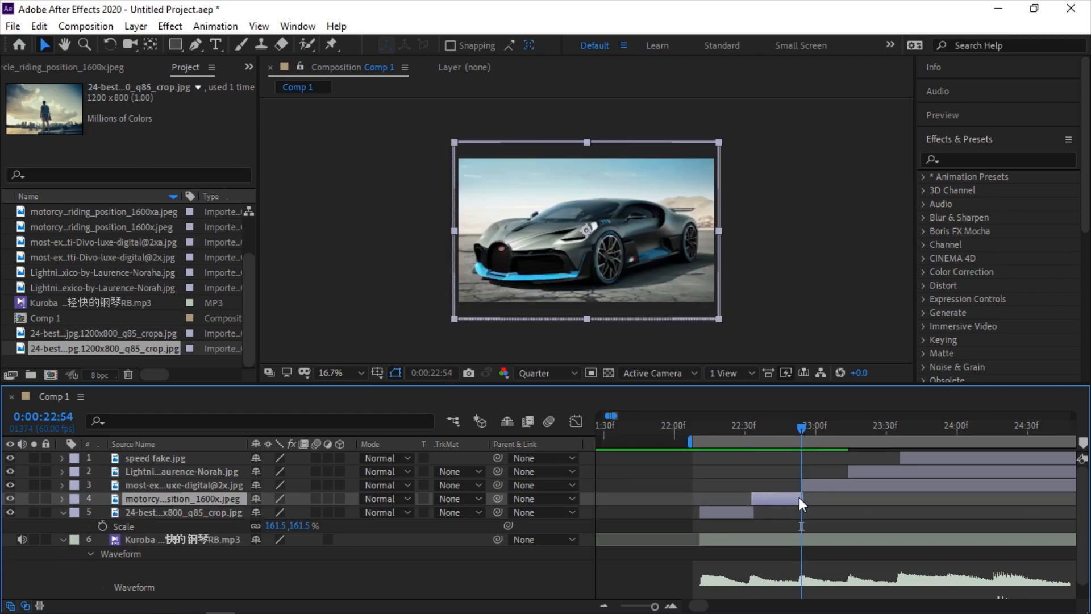
Trim the end of the Bugatti layer to 0:00:23:14, where the lightning storm layer starts
{"action": "left_click_drag", "start_coordinate": [804, 426], "coordinate": [849, 426]}
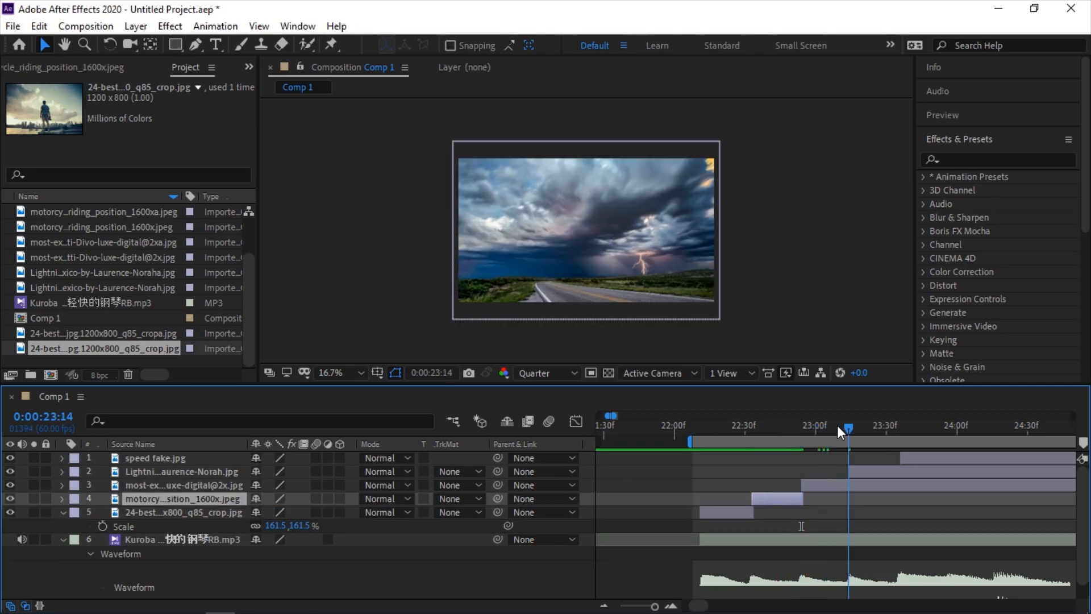
{"action": "left_click", "coordinate": [843, 488]}
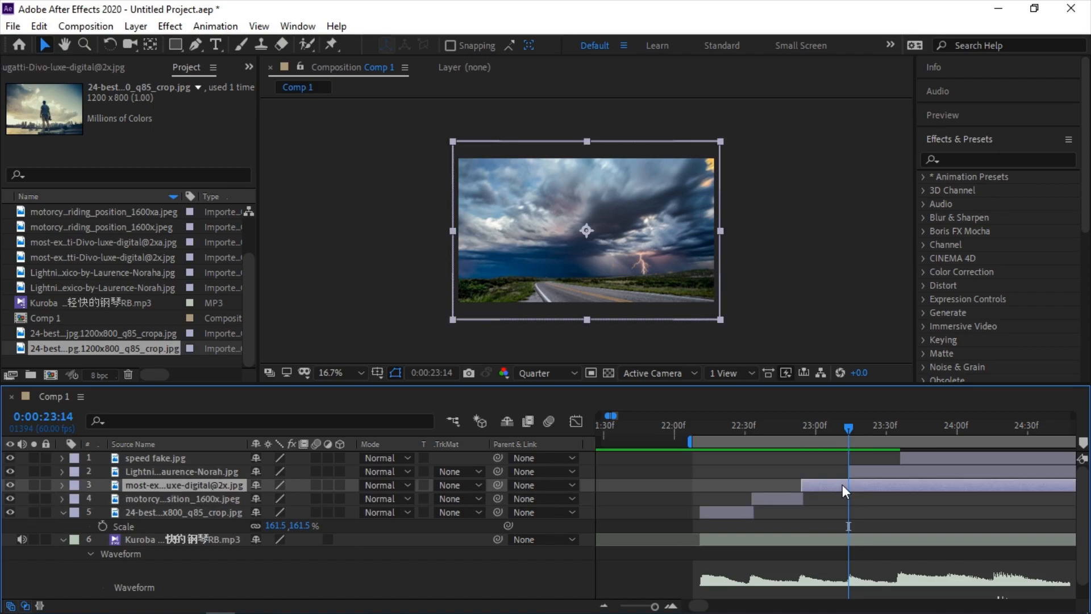
{"action": "key", "text": "alt+bracketright"}
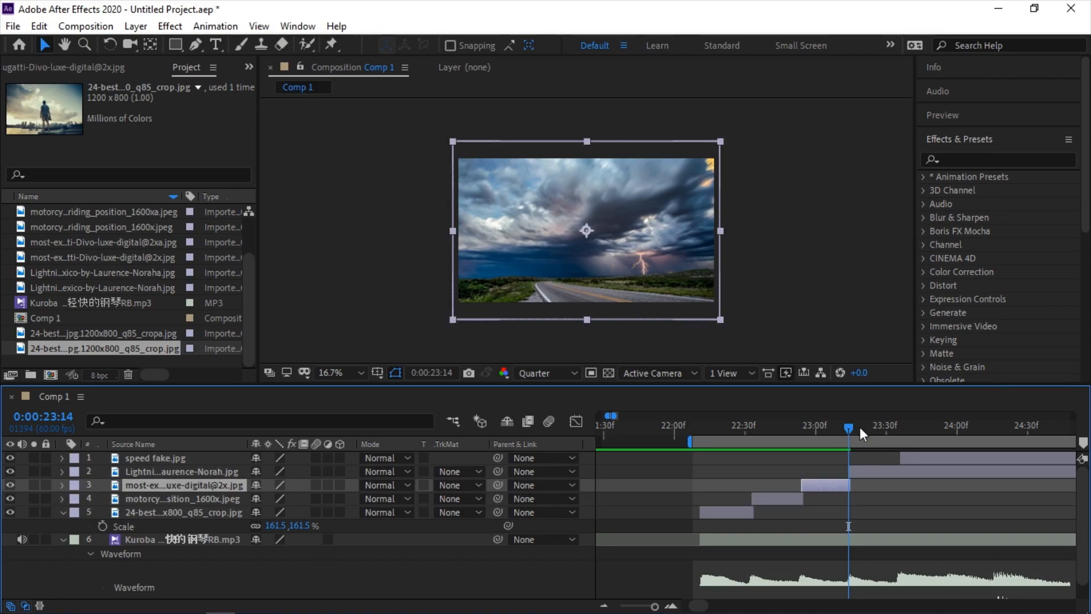
Trim the end of the lightning storm layer to 0:00:23:36, where the speed fake.jpg layer starts
{"action": "left_click_drag", "start_coordinate": [852, 425], "coordinate": [895, 431]}
{"action": "left_click", "coordinate": [912, 472]}
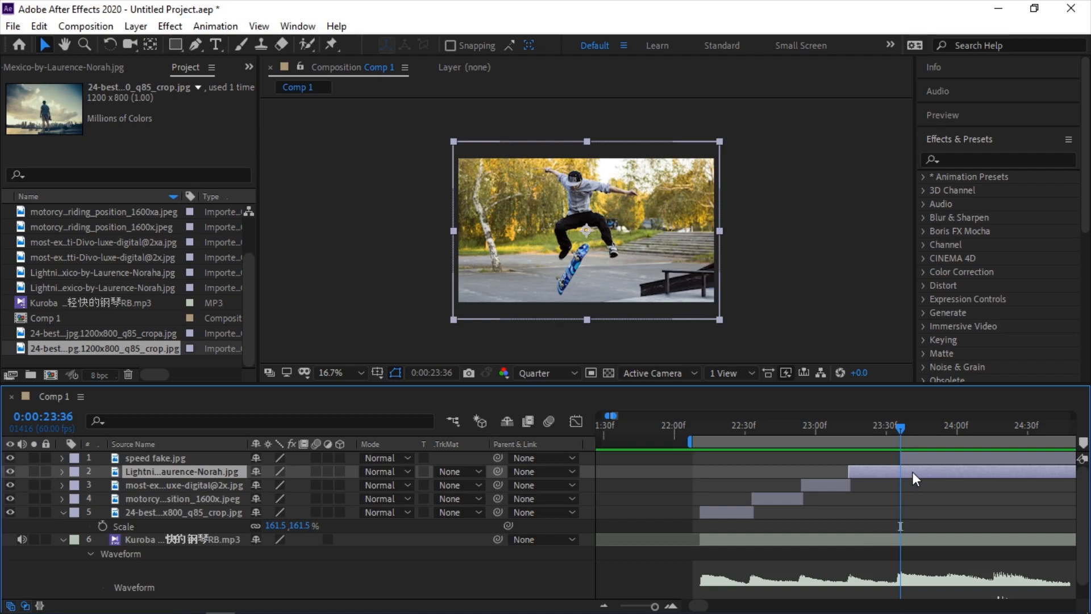
{"action": "key", "text": "alt+bracketright"}
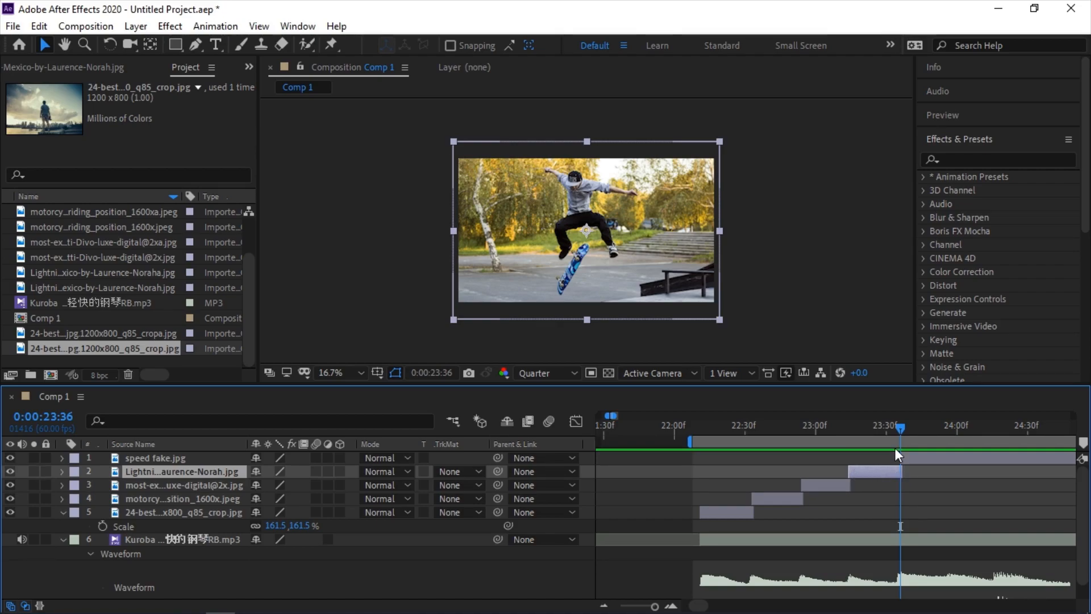
Add speed fakea.jpg to the composition above speed fake.jpg, starting at the beat at 0:00:23:57
{"action": "scroll", "coordinate": [829, 479], "scroll_direction": "down", "scroll_amount": 1}
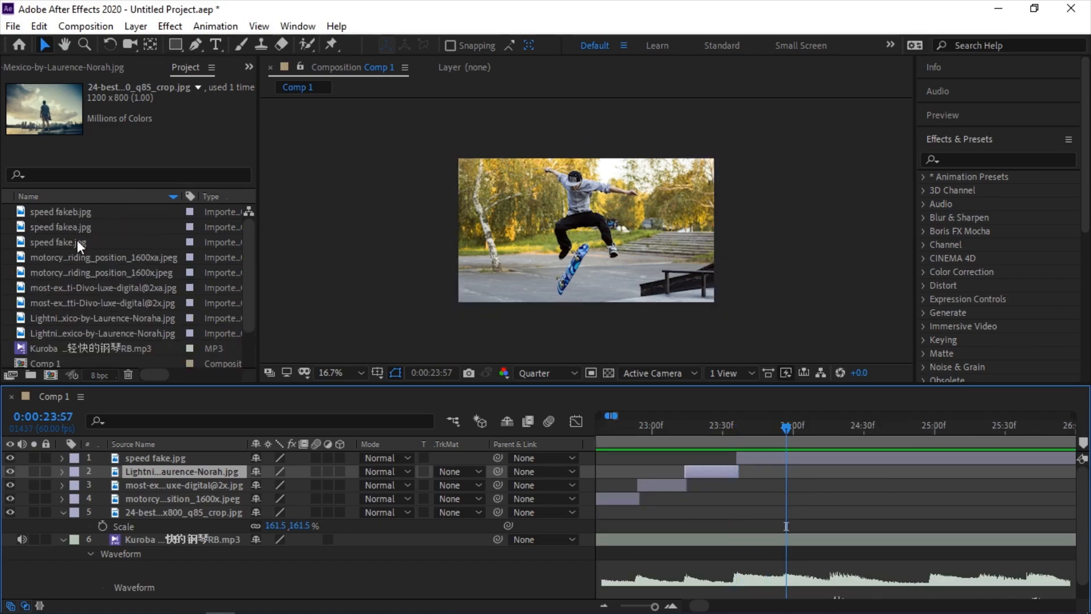
{"action": "left_click", "coordinate": [62, 227]}
{"action": "left_click_drag", "start_coordinate": [63, 227], "coordinate": [786, 471]}
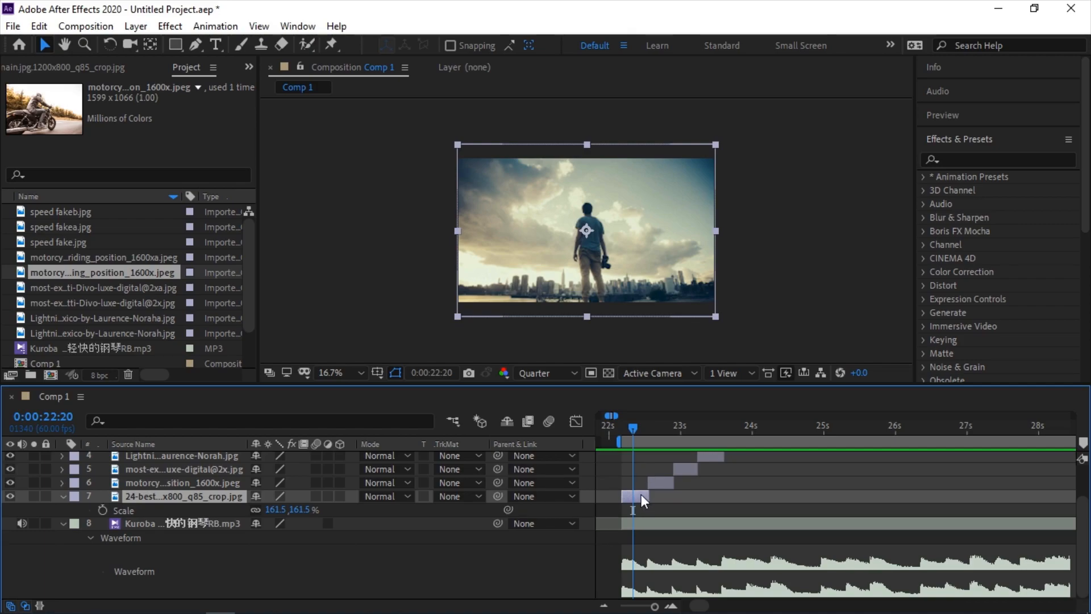
Duplicate the 24-best…1200x800_q85_crop.jpg layer to the top of the stack, starting at 0:00:24:59, and trim speed fakeb.jpg to end there
{"action": "key", "text": "ctrl+d"}
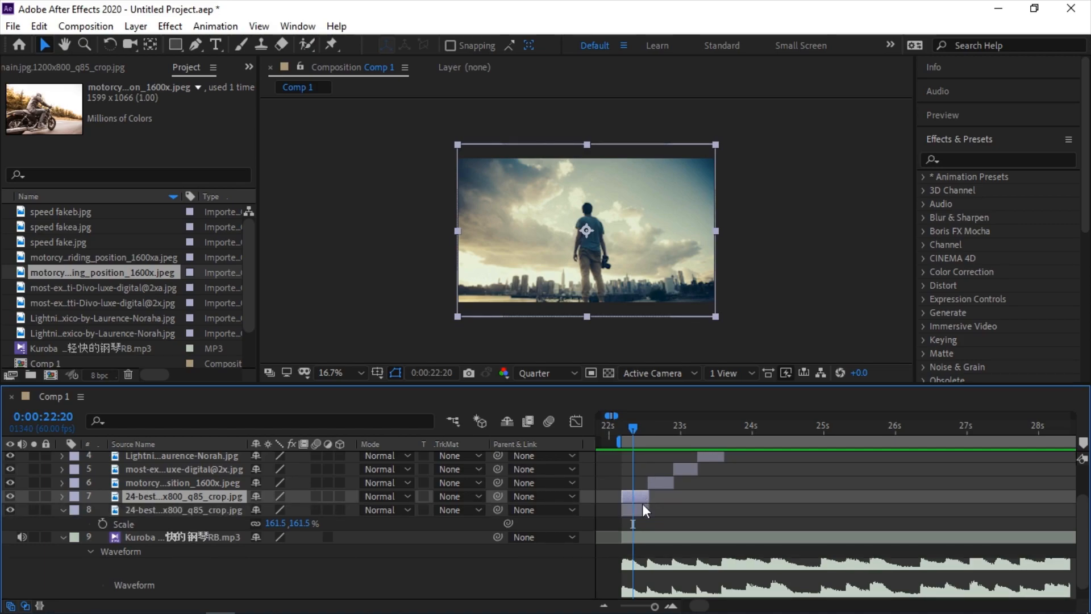
{"action": "left_click_drag", "start_coordinate": [192, 495], "coordinate": [193, 457]}
{"action": "left_click_drag", "start_coordinate": [769, 422], "coordinate": [822, 433]}
{"action": "scroll", "coordinate": [818, 503], "scroll_direction": "down", "scroll_amount": 3}
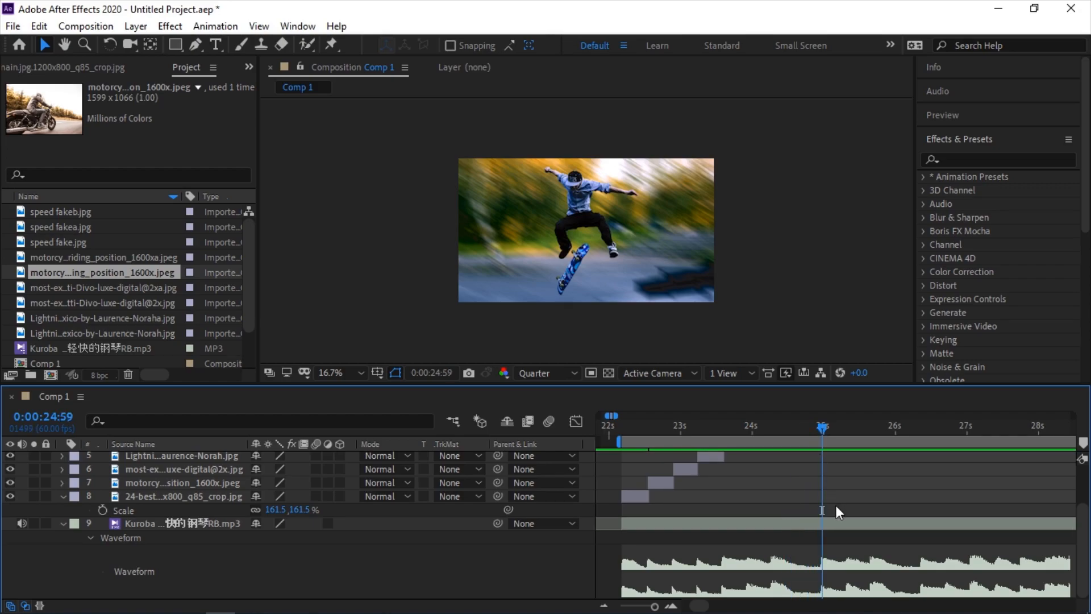
{"action": "scroll", "coordinate": [837, 506], "scroll_direction": "up", "scroll_amount": 2}
{"action": "key", "text": "bracketleft"}
{"action": "left_click", "coordinate": [822, 473]}
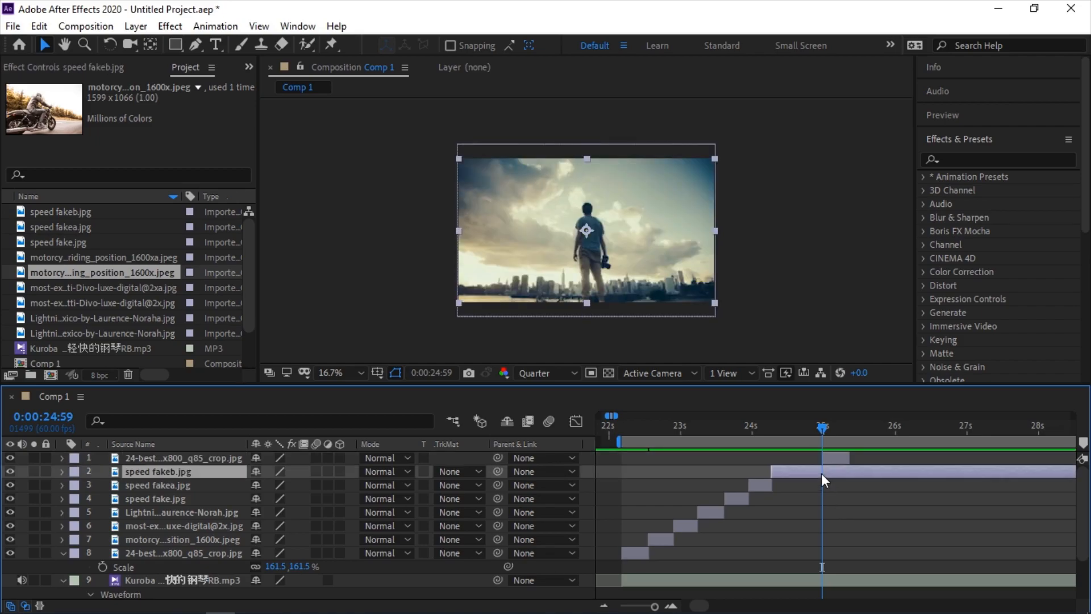
{"action": "key", "text": "alt+bracketright"}
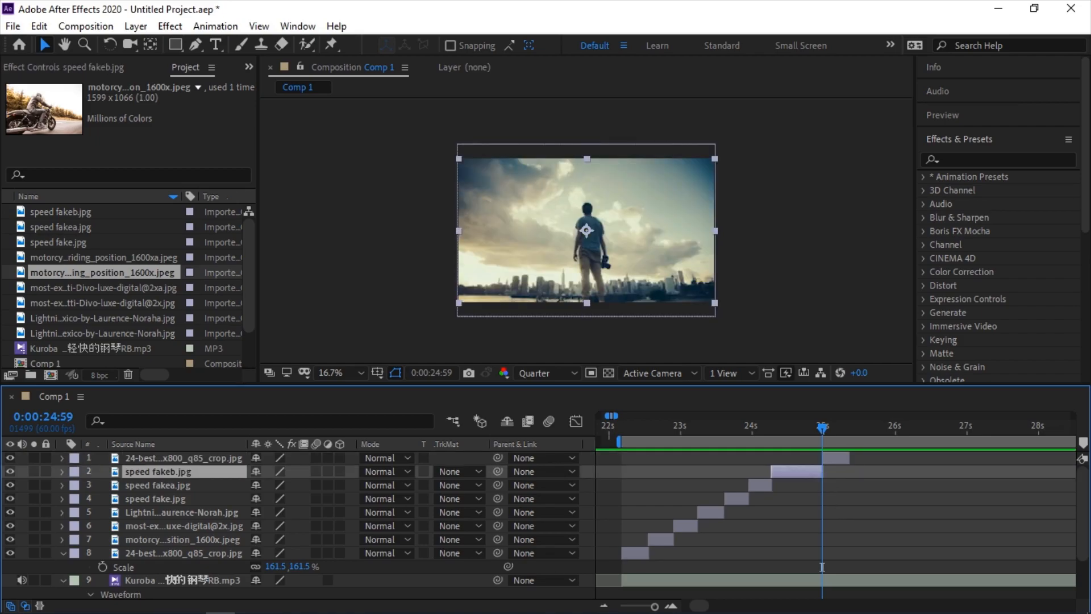
Duplicate the top 24-best…1200x800_q85_crop.jpg layer and shift the copy to start where the original ends
{"action": "left_click", "coordinate": [834, 460]}
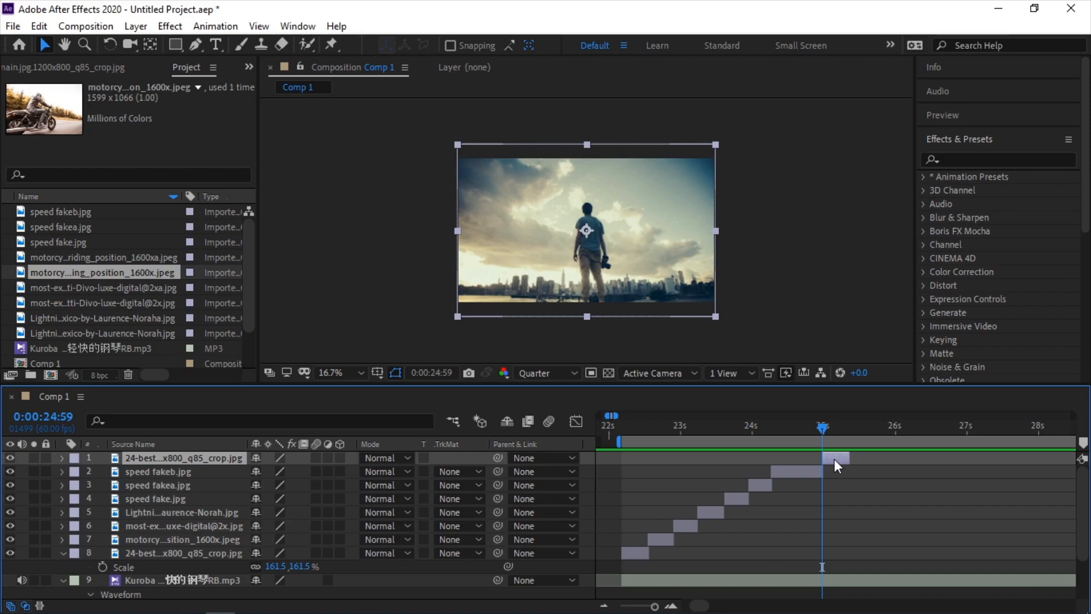
{"action": "key", "text": "ctrl+d"}
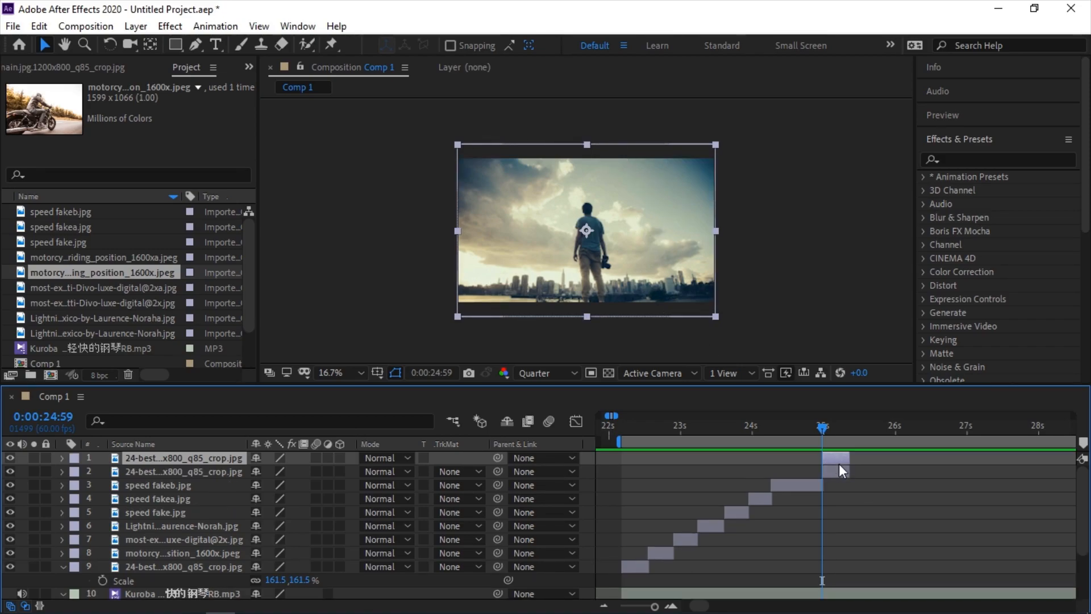
{"action": "left_click_drag", "start_coordinate": [839, 459], "coordinate": [863, 431]}
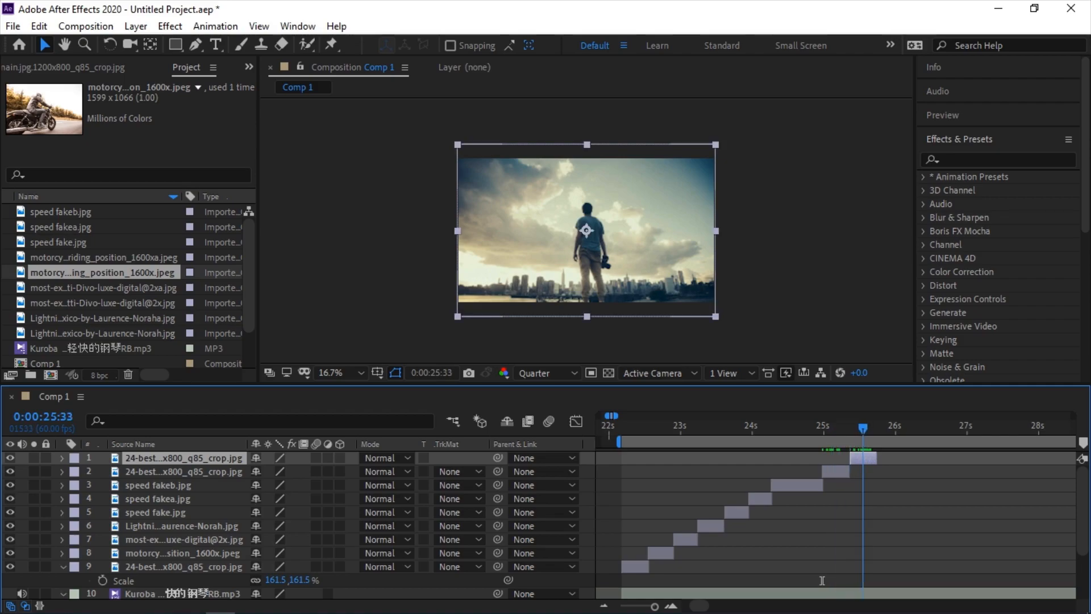
{"action": "left_click", "coordinate": [865, 478]}
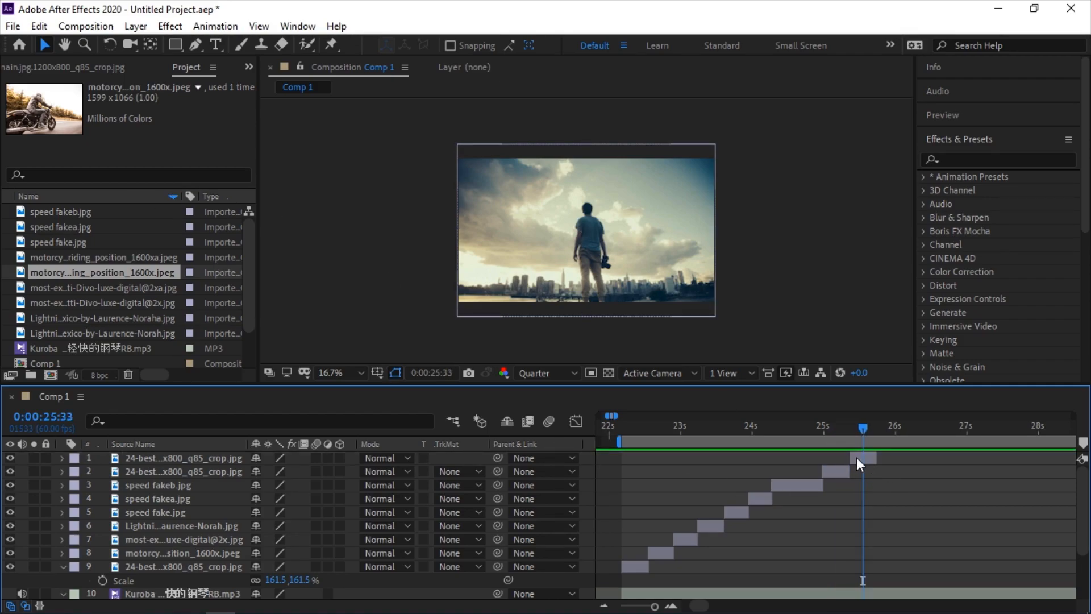
Replace the top duplicate's source with the blurred 24-best…1200x800_q85_cropa.jpg, and return the playhead to 0:00:25:01
{"action": "left_click", "coordinate": [857, 457]}
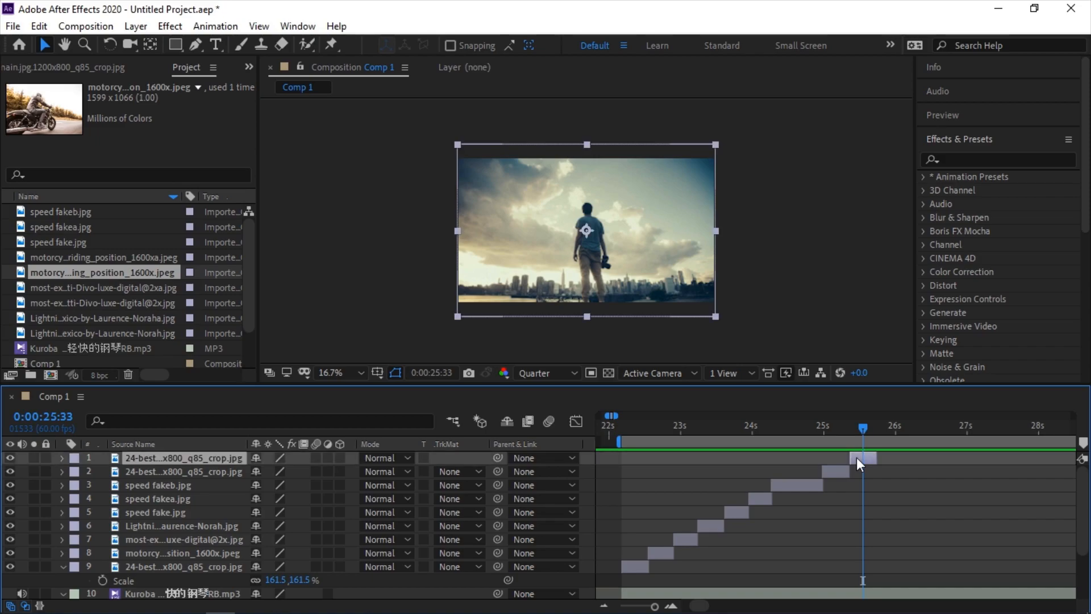
{"action": "scroll", "coordinate": [84, 301], "scroll_direction": "down", "scroll_amount": 2}
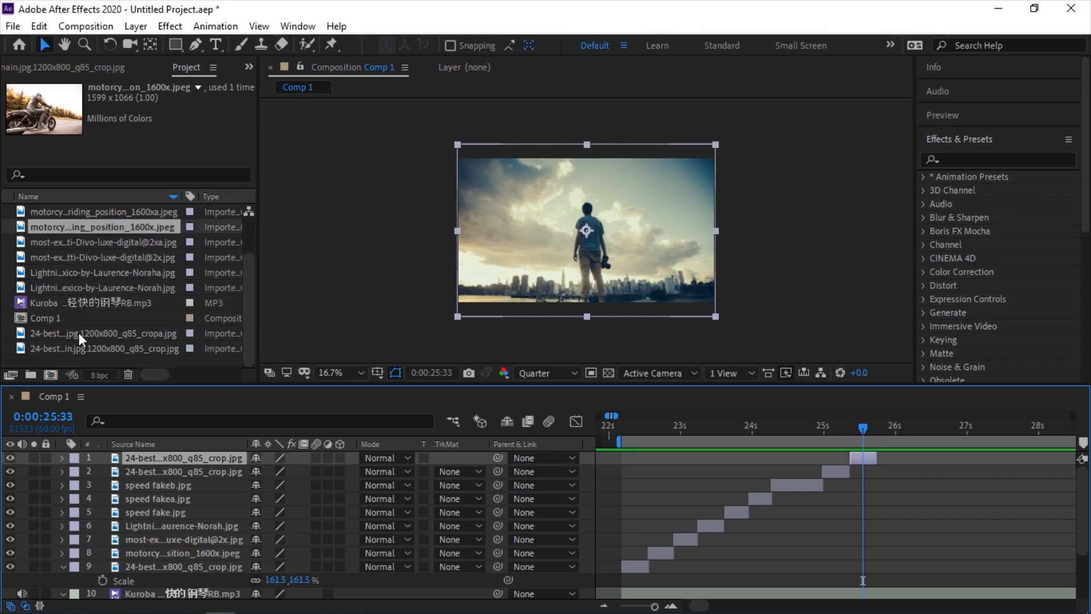
{"action": "left_click", "coordinate": [83, 348]}
{"action": "left_click", "coordinate": [84, 335]}
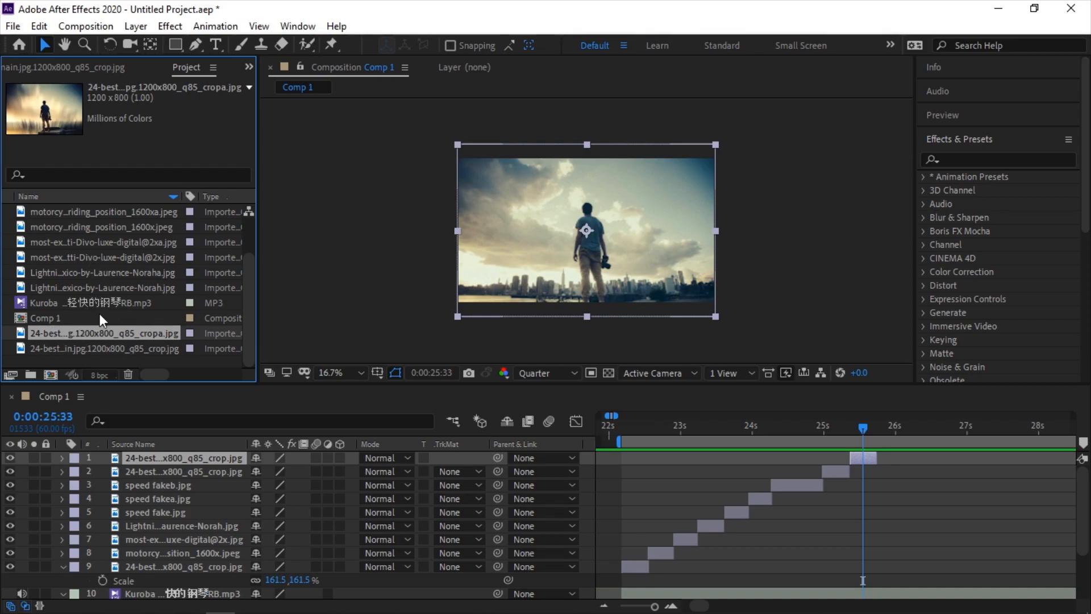
{"action": "left_click_drag", "start_coordinate": [94, 329], "coordinate": [165, 456]}
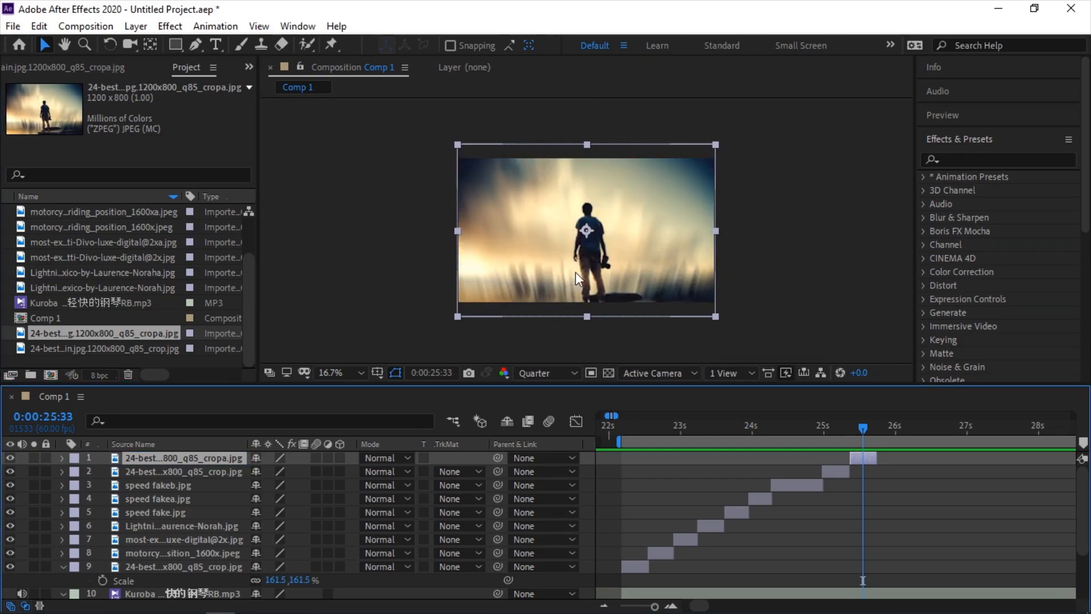
{"action": "left_click_drag", "start_coordinate": [860, 424], "coordinate": [825, 427]}
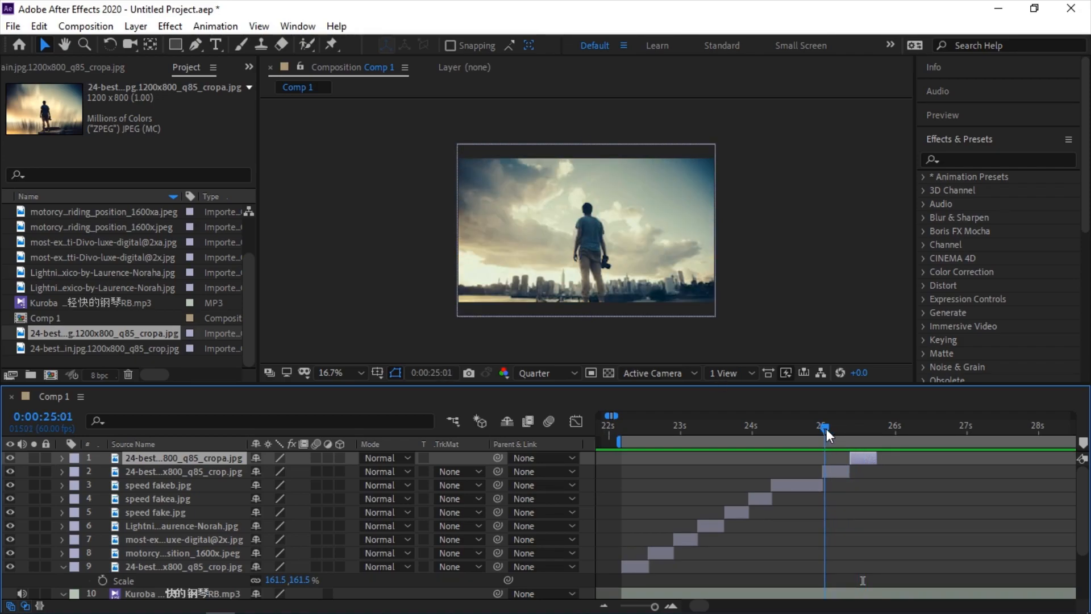